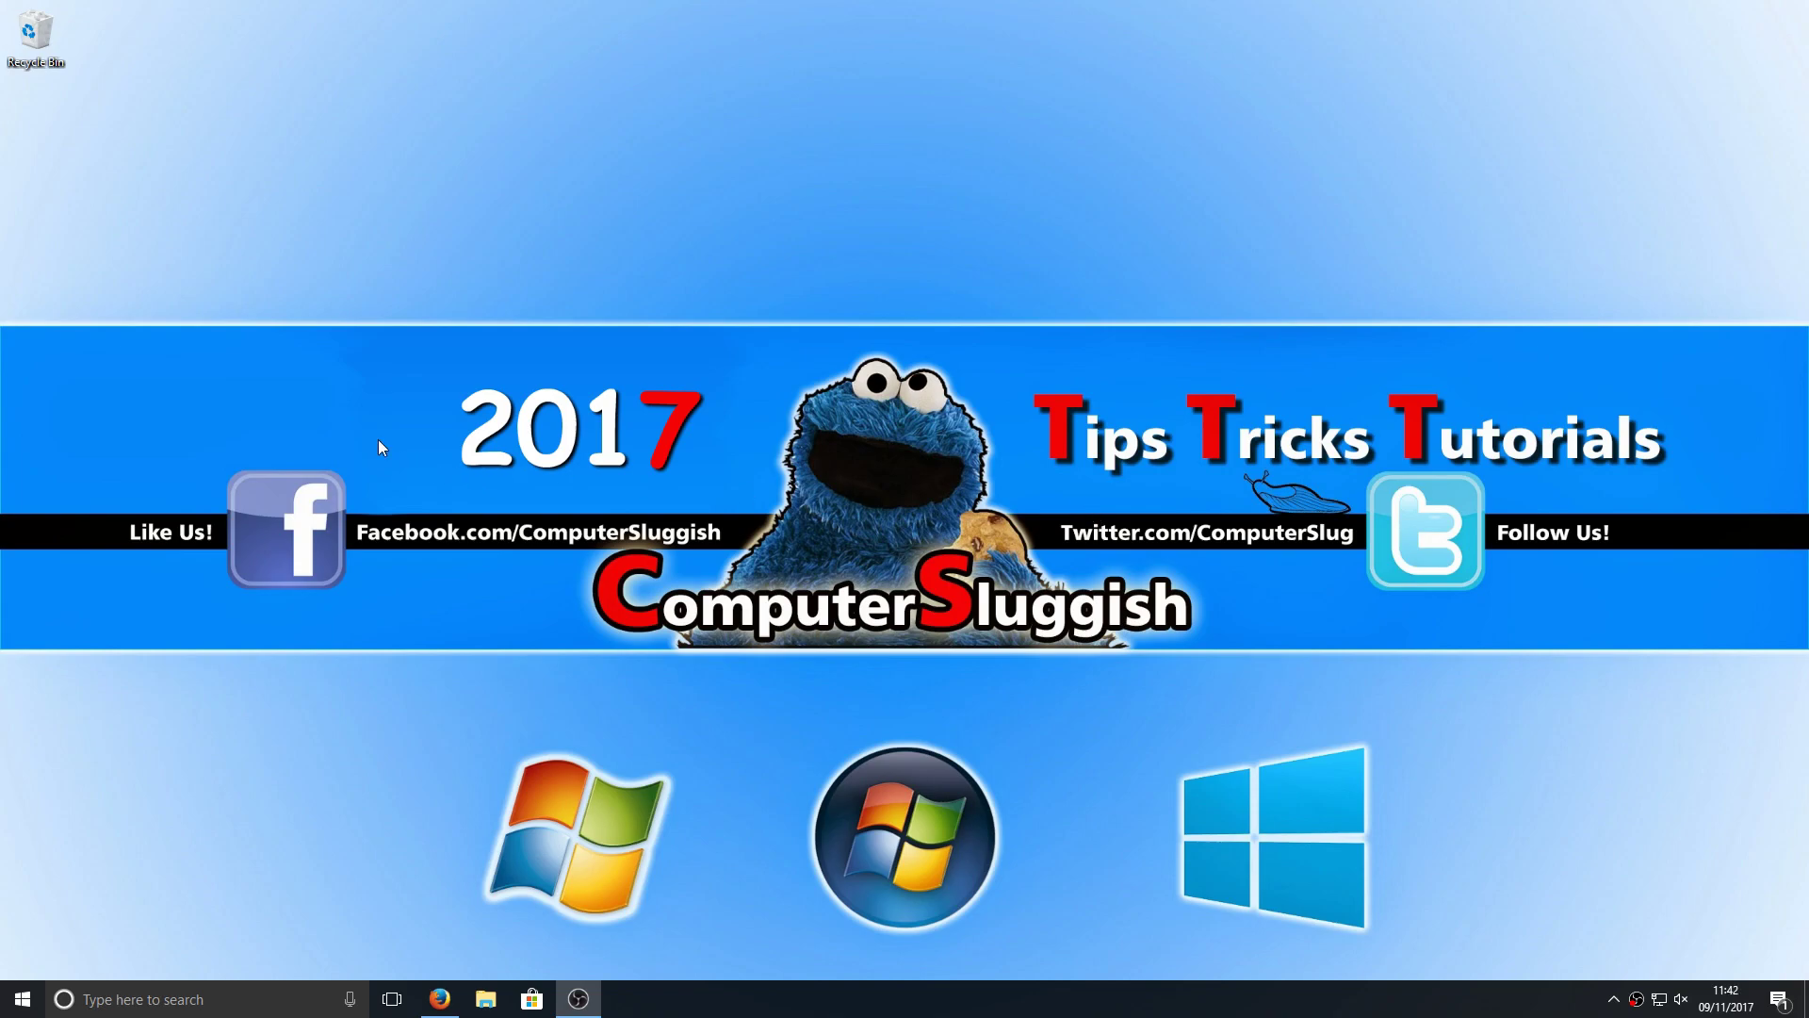
Open Device Manager and expand Display adapters to confirm the card is an NVIDIA GeForce GTX 960
right_click(11, 1011)
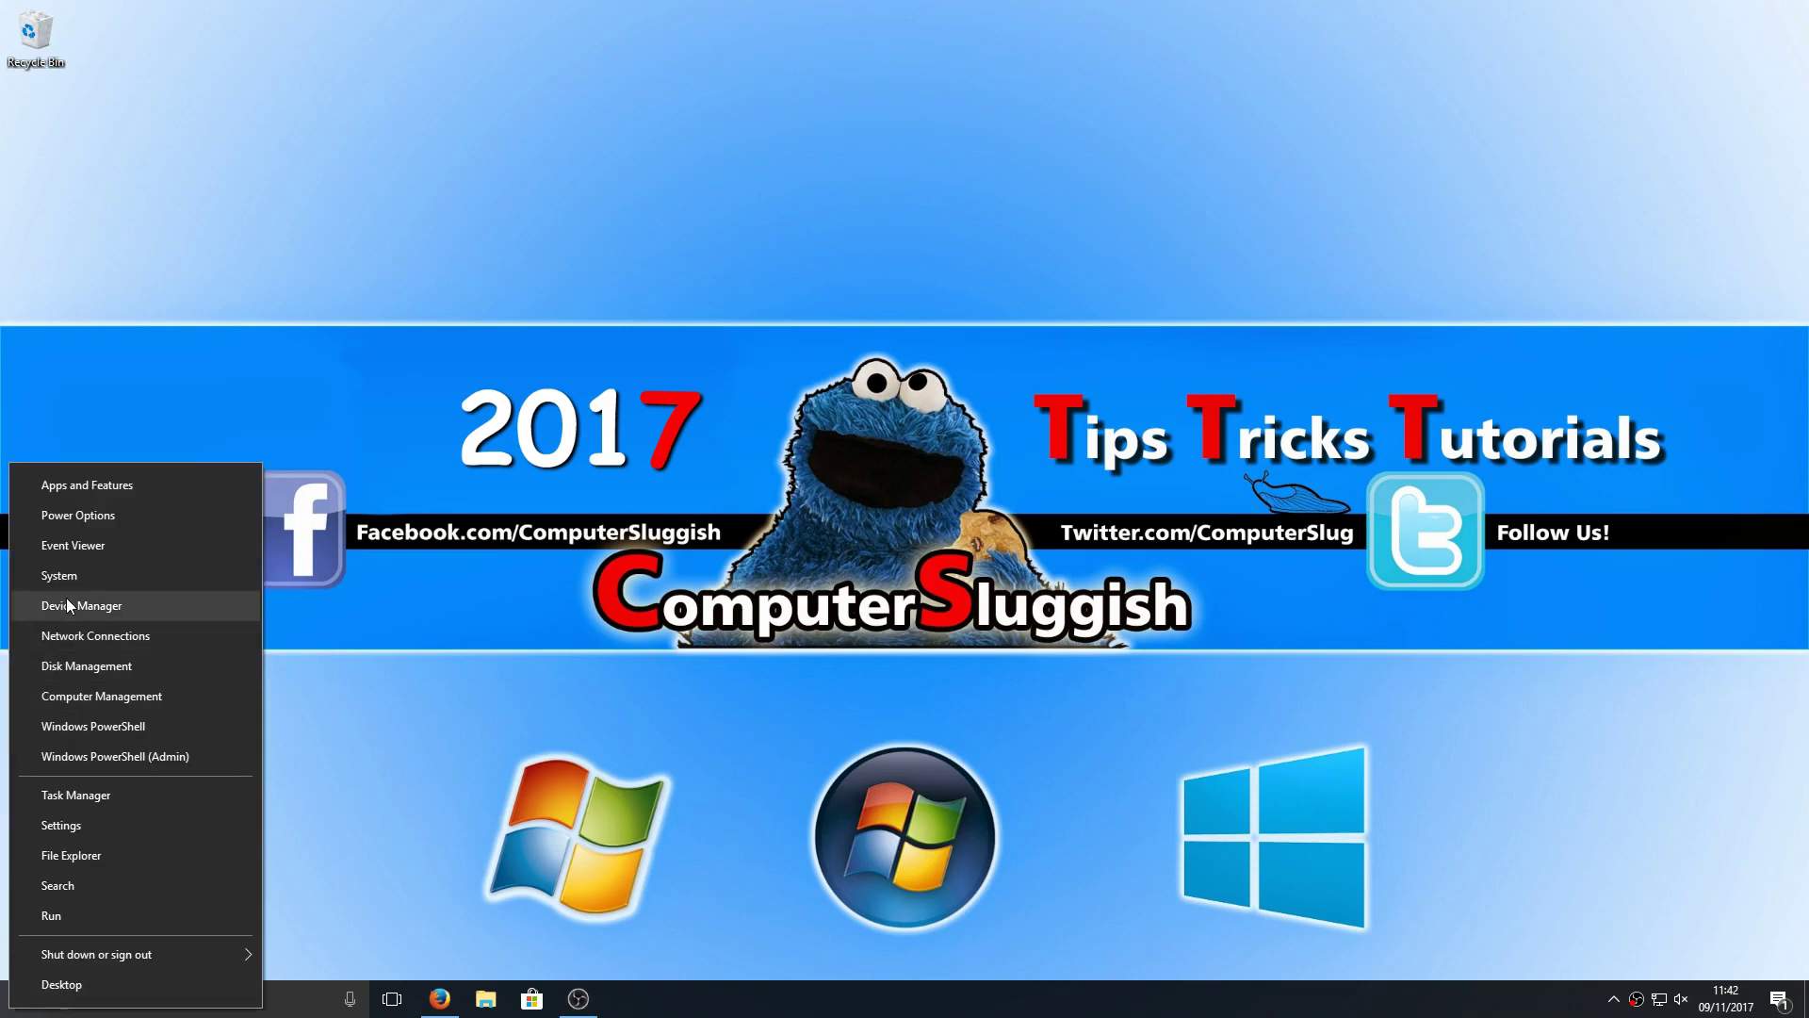
left_click(133, 605)
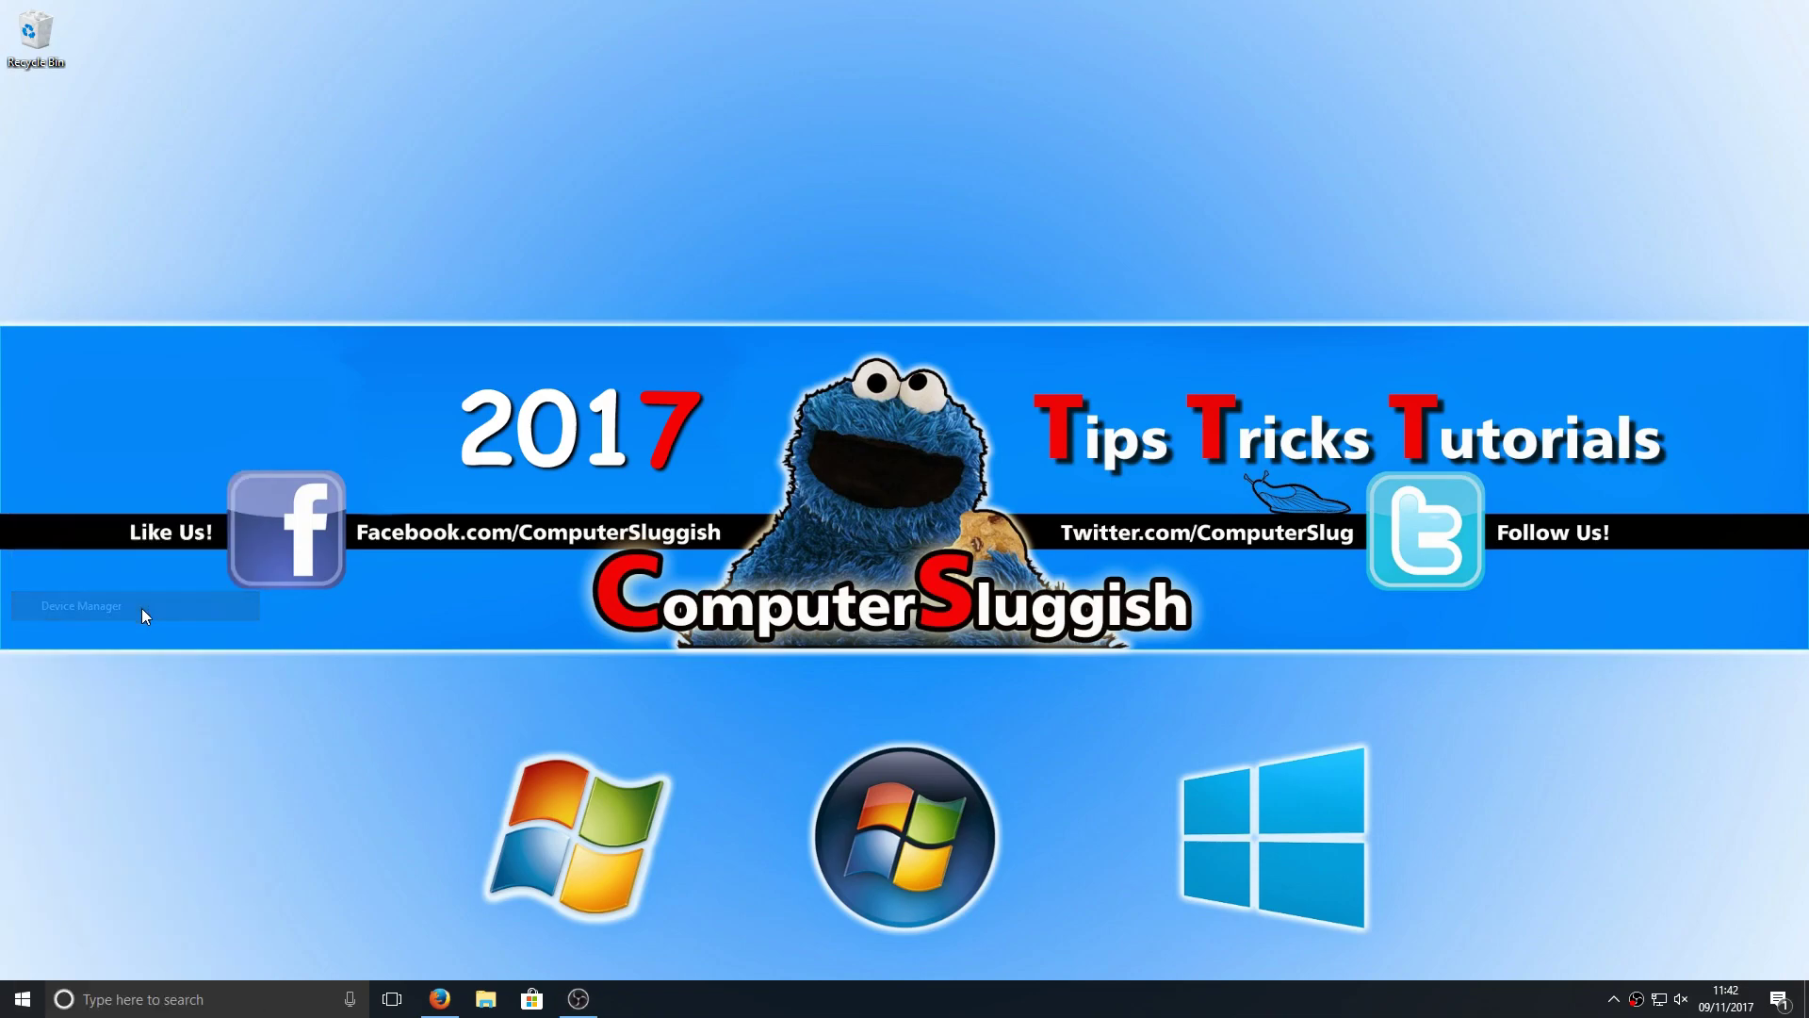
left_click_drag(505, 58, 754, 2)
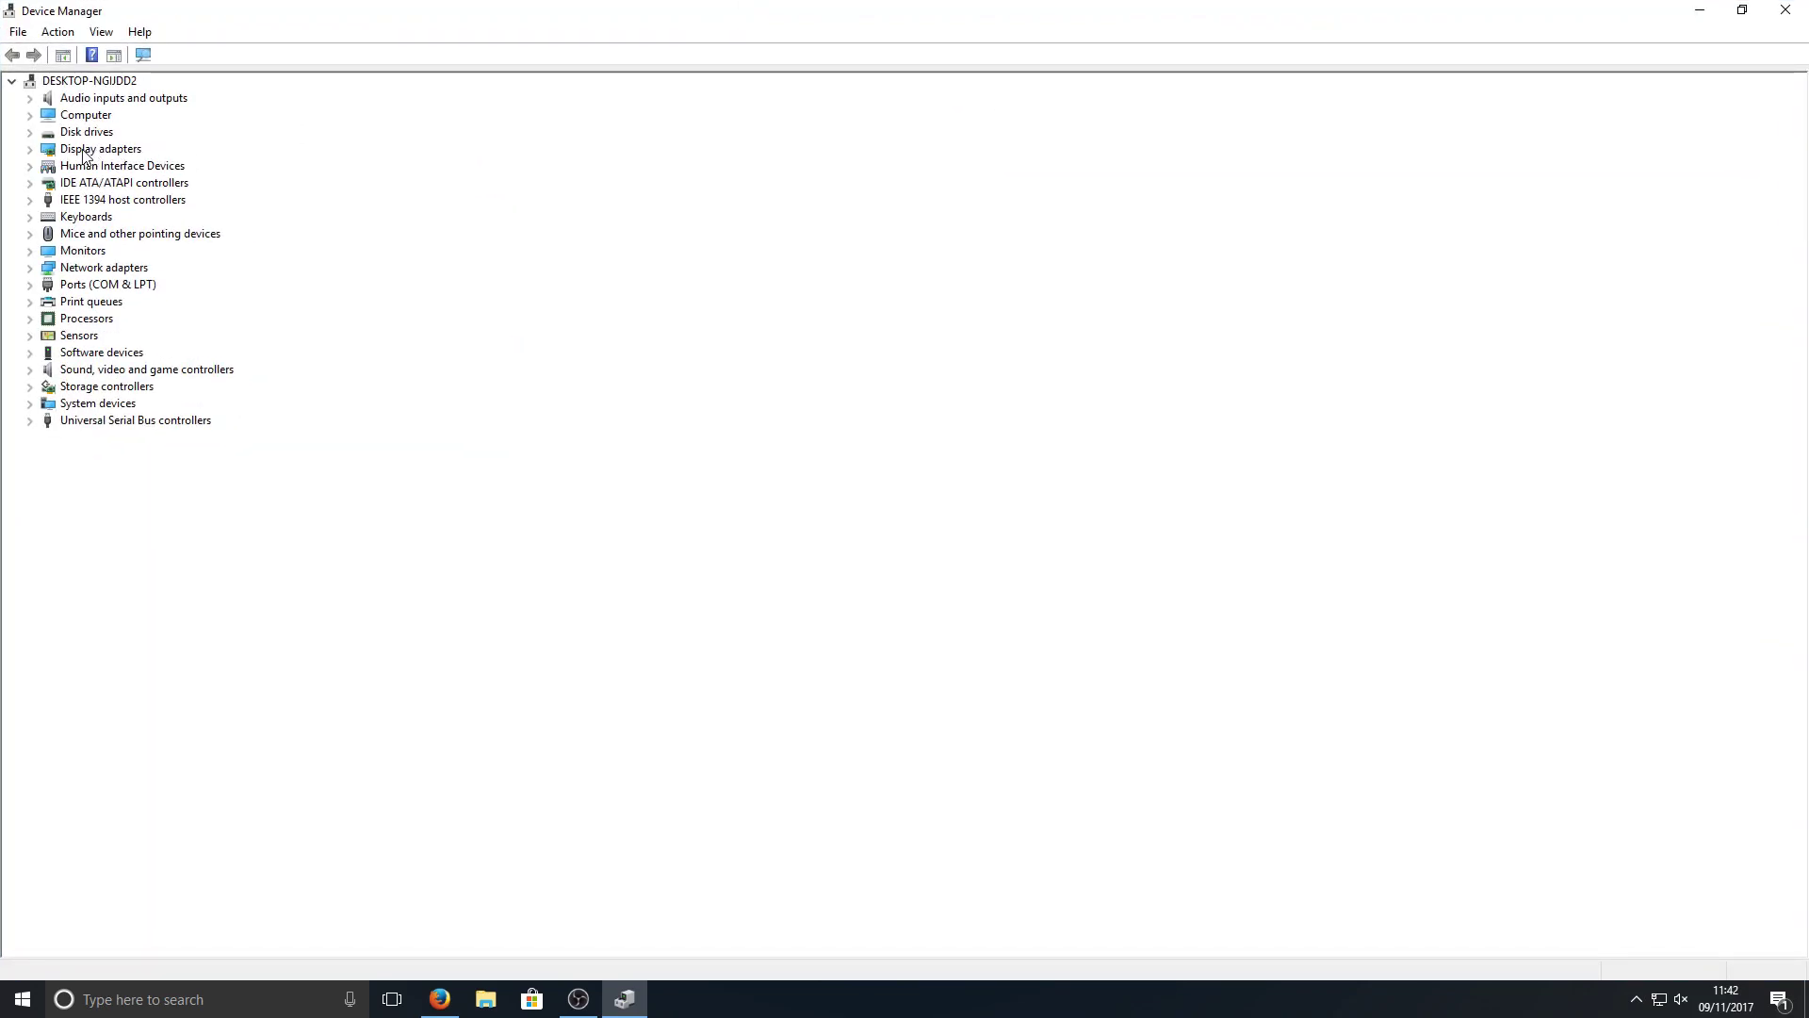
left_click(30, 152)
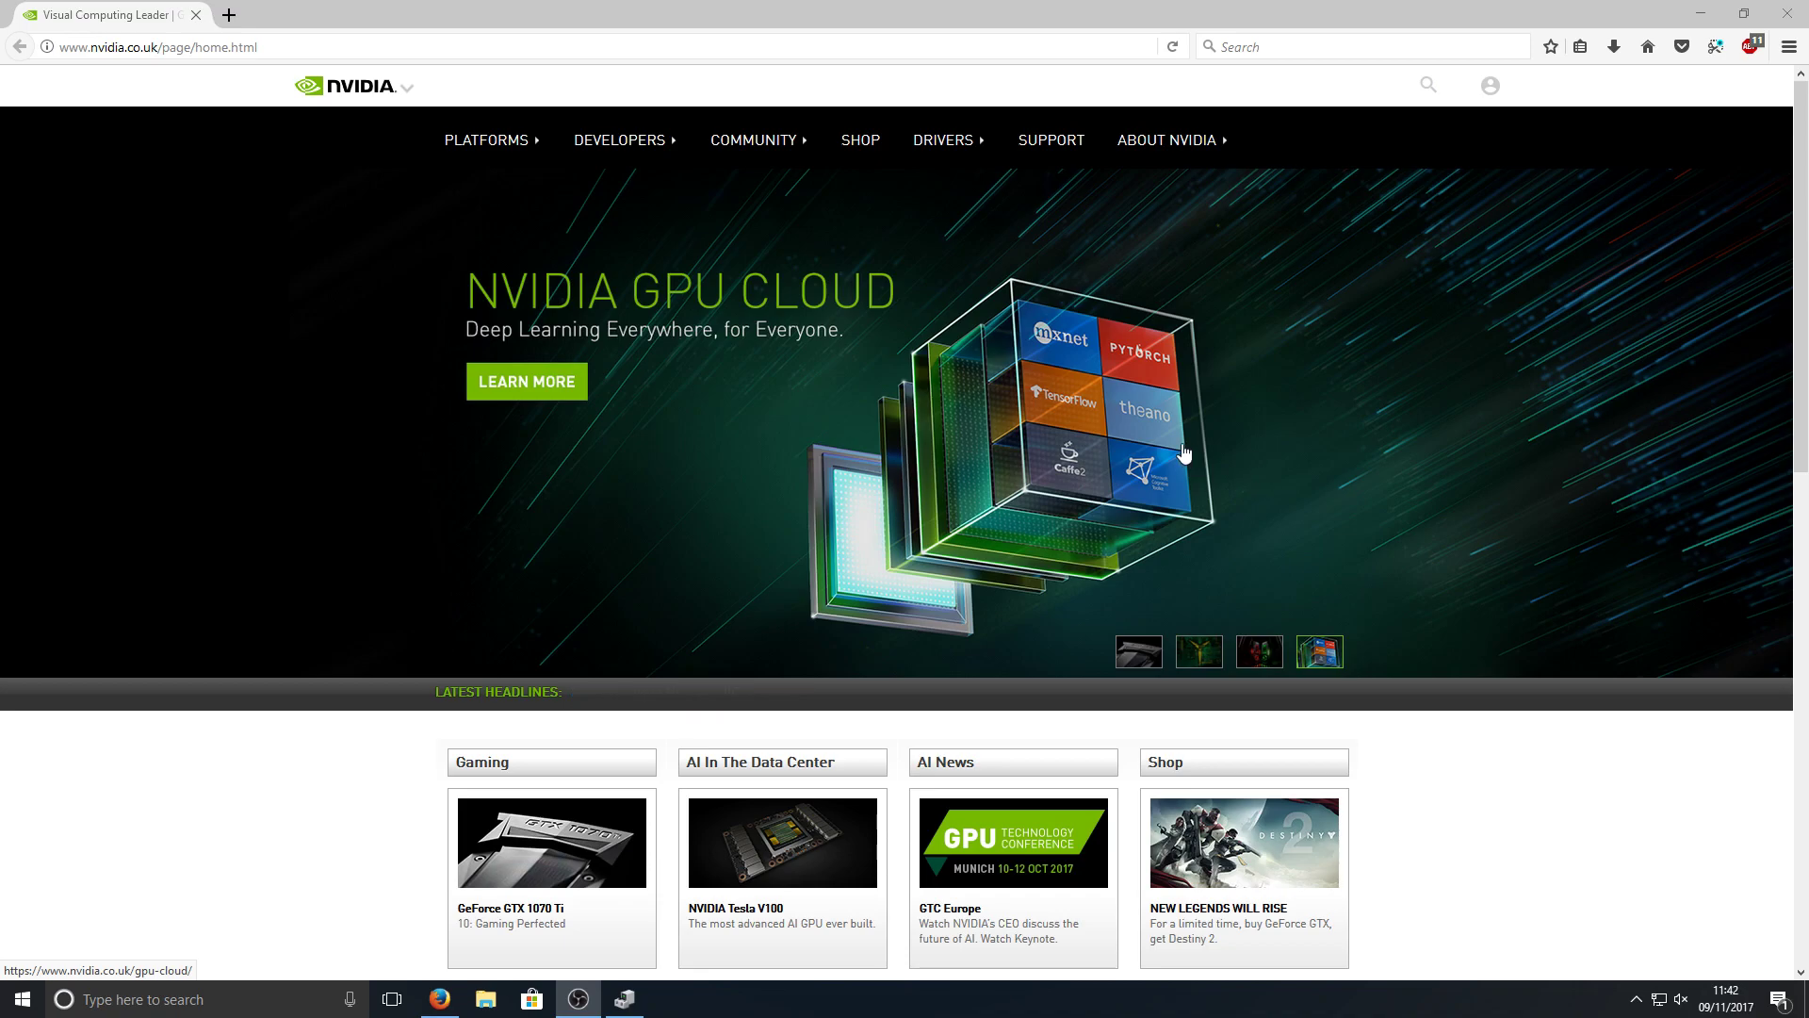
Go to the ALL NVIDIA DRIVERS page from the DRIVERS menu
mouse_move(956, 168)
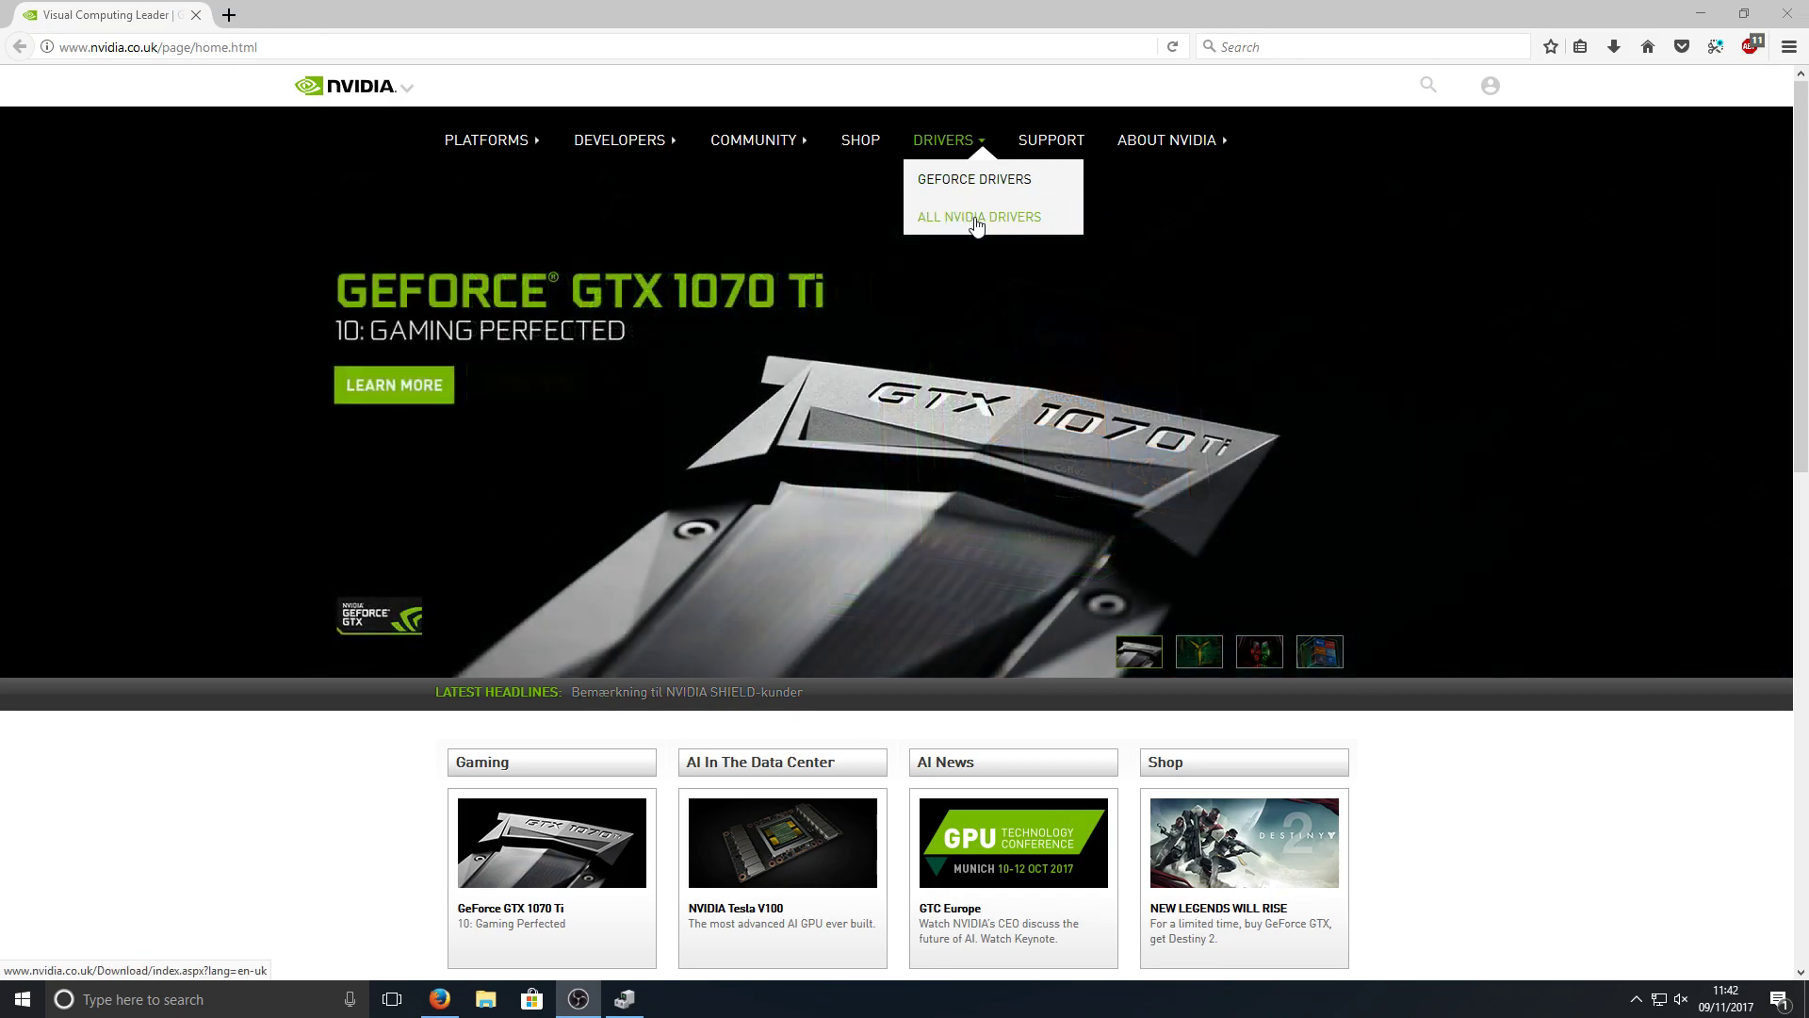
left_click(971, 224)
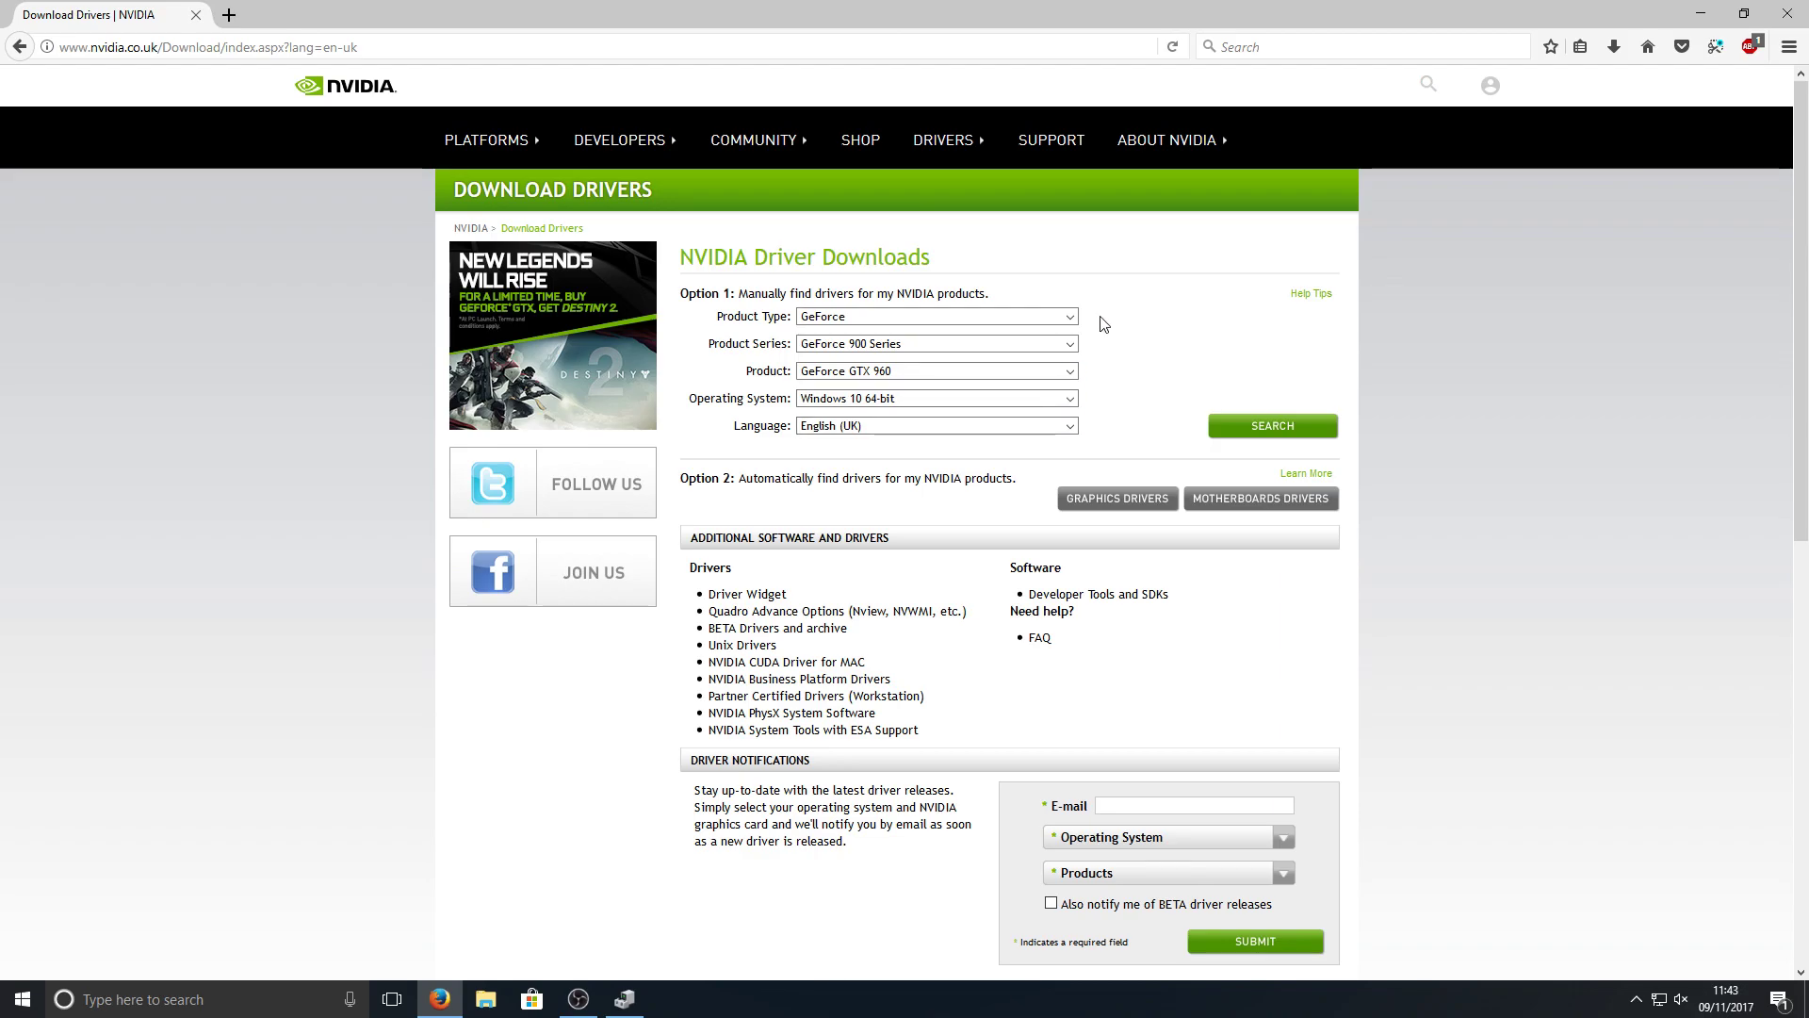
Choose GeForce as the product type and recheck the installed card in Device Manager
left_click(922, 315)
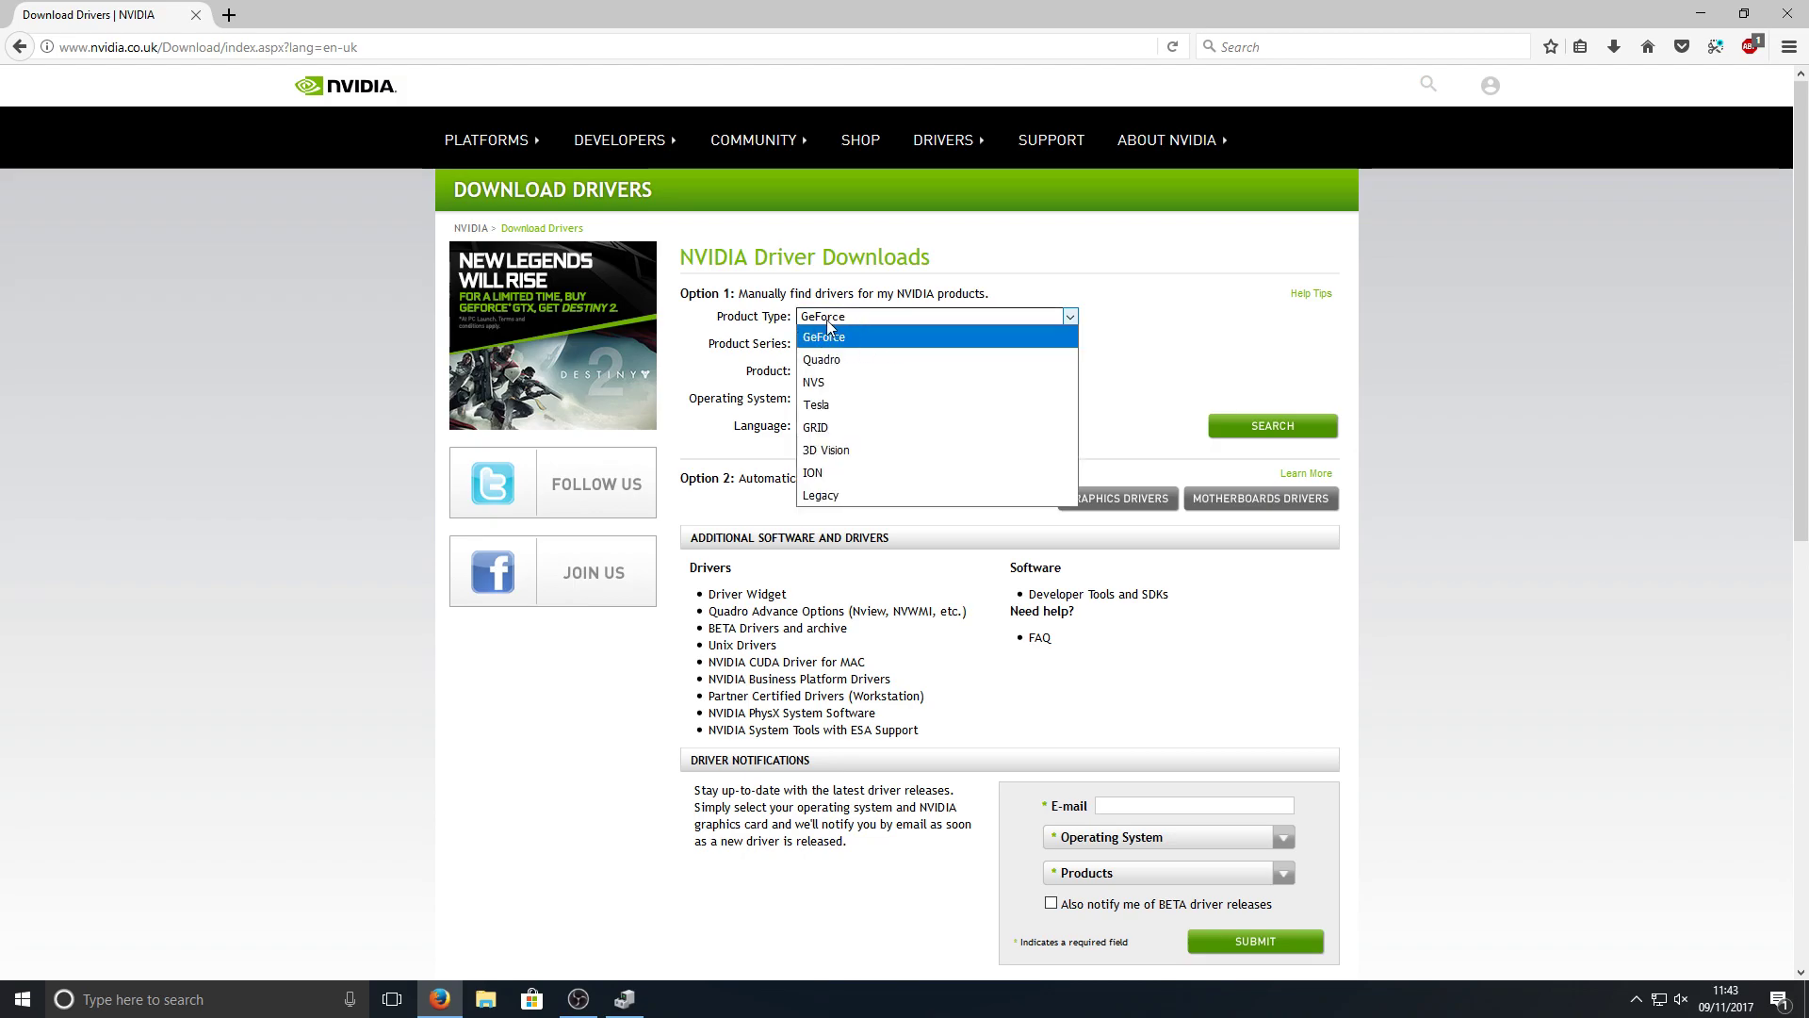
left_click(922, 339)
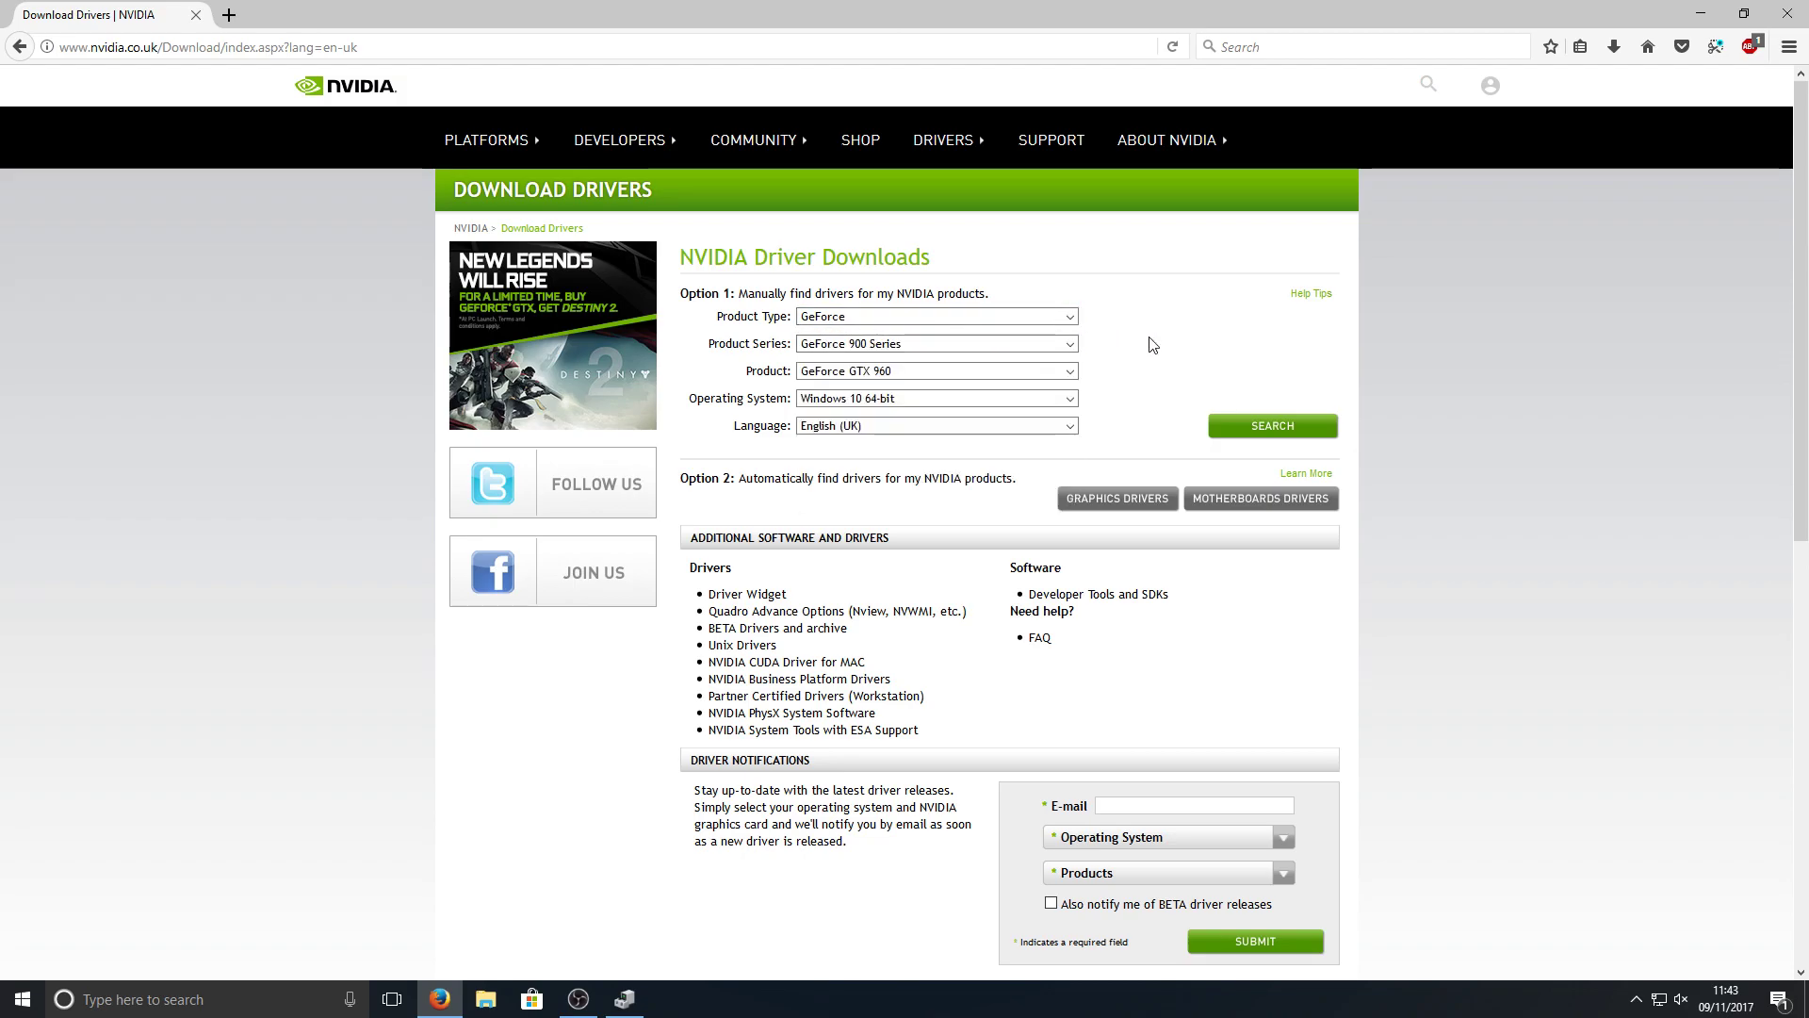
left_click(833, 345)
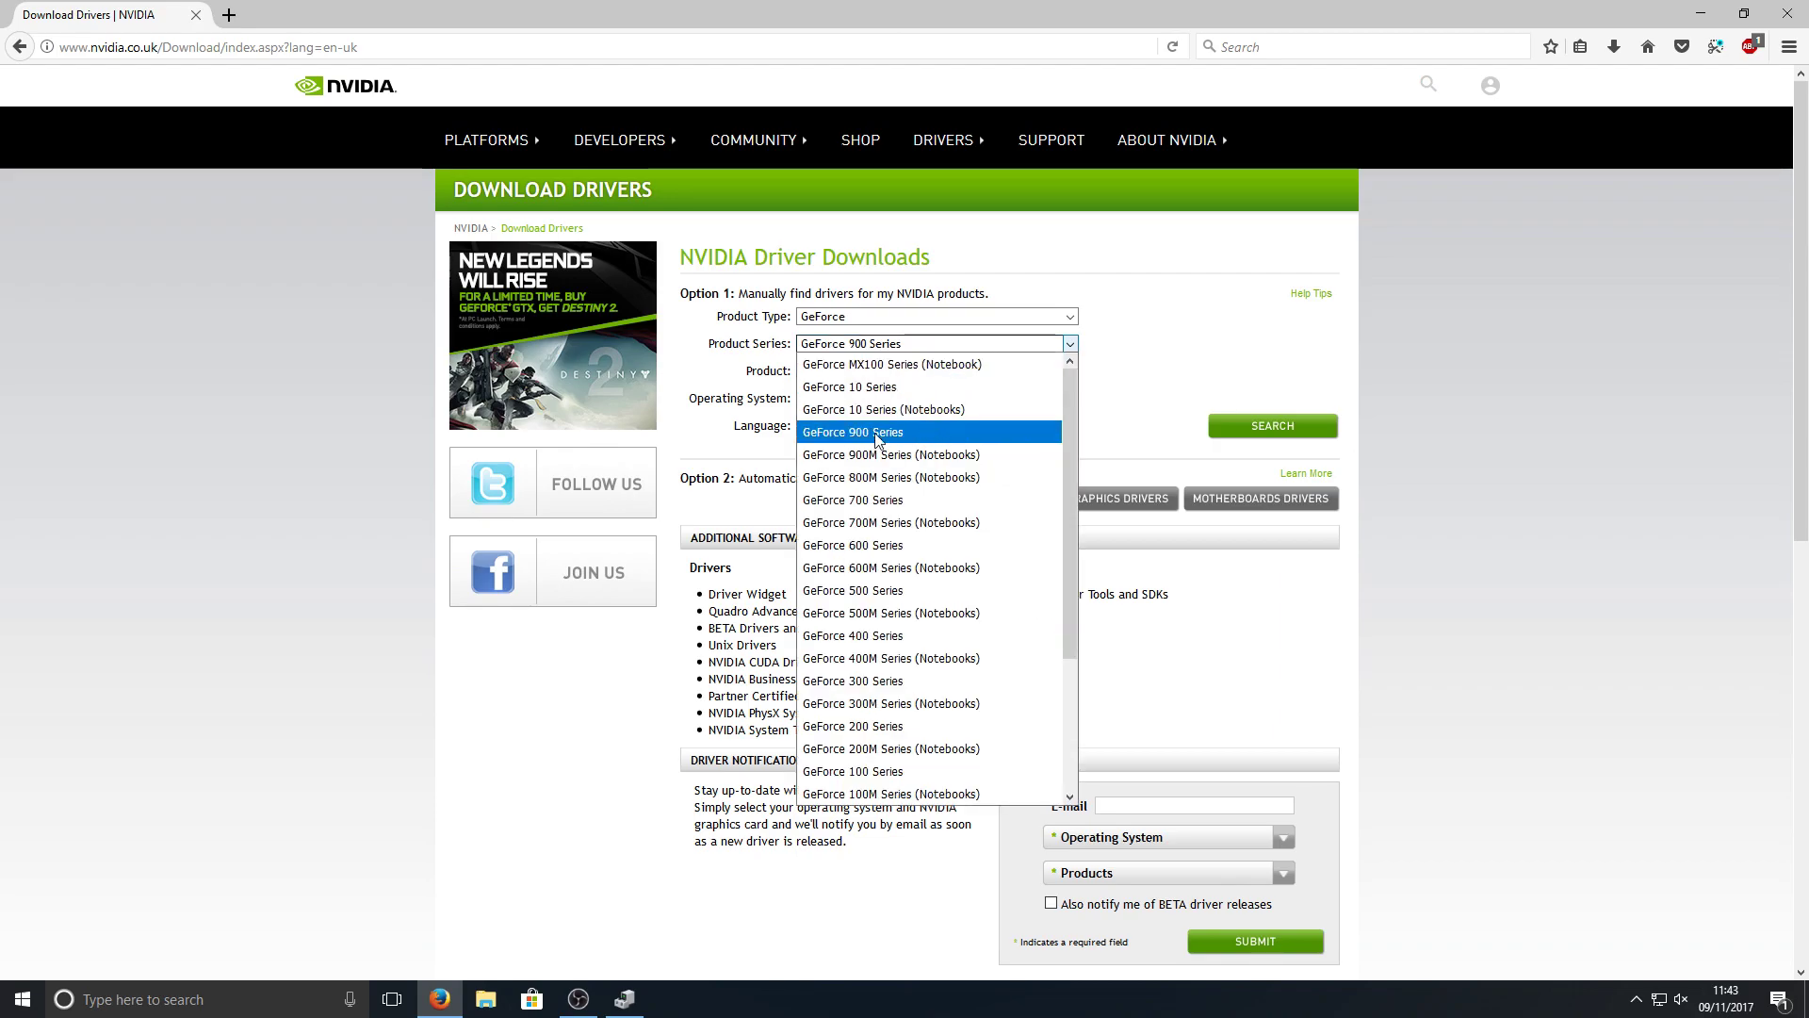
left_click(626, 999)
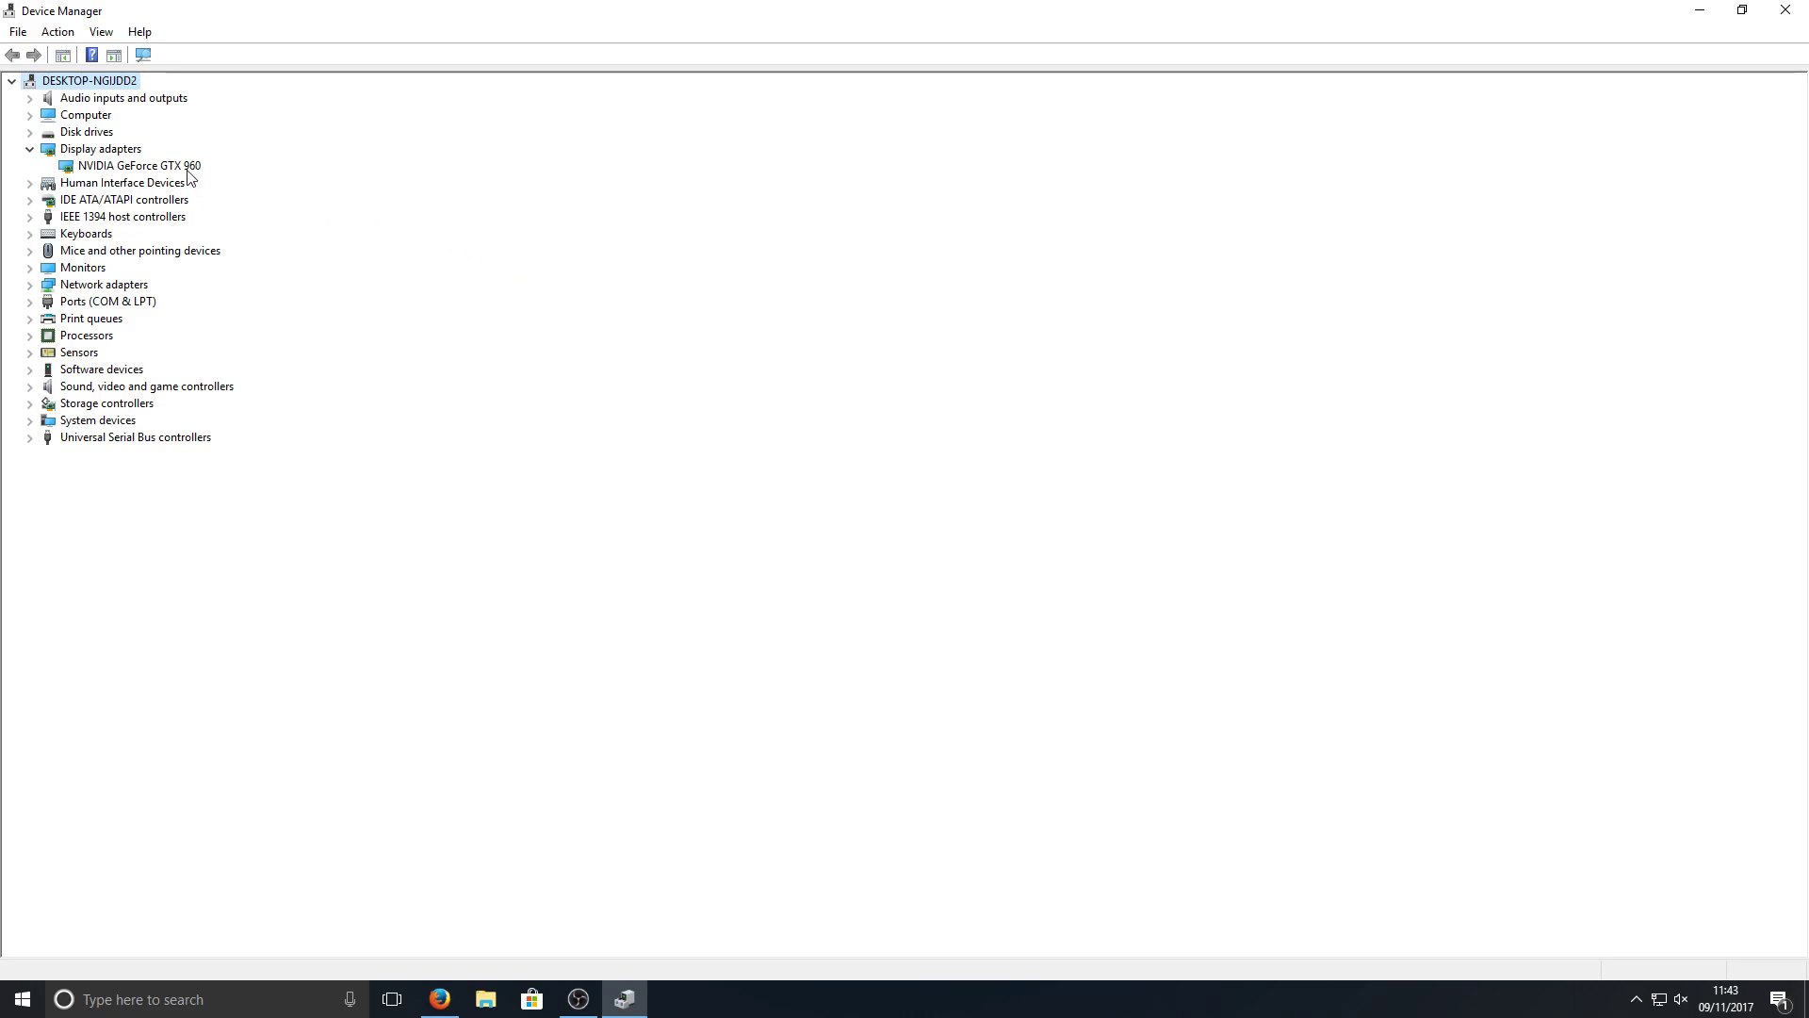
left_click(1700, 11)
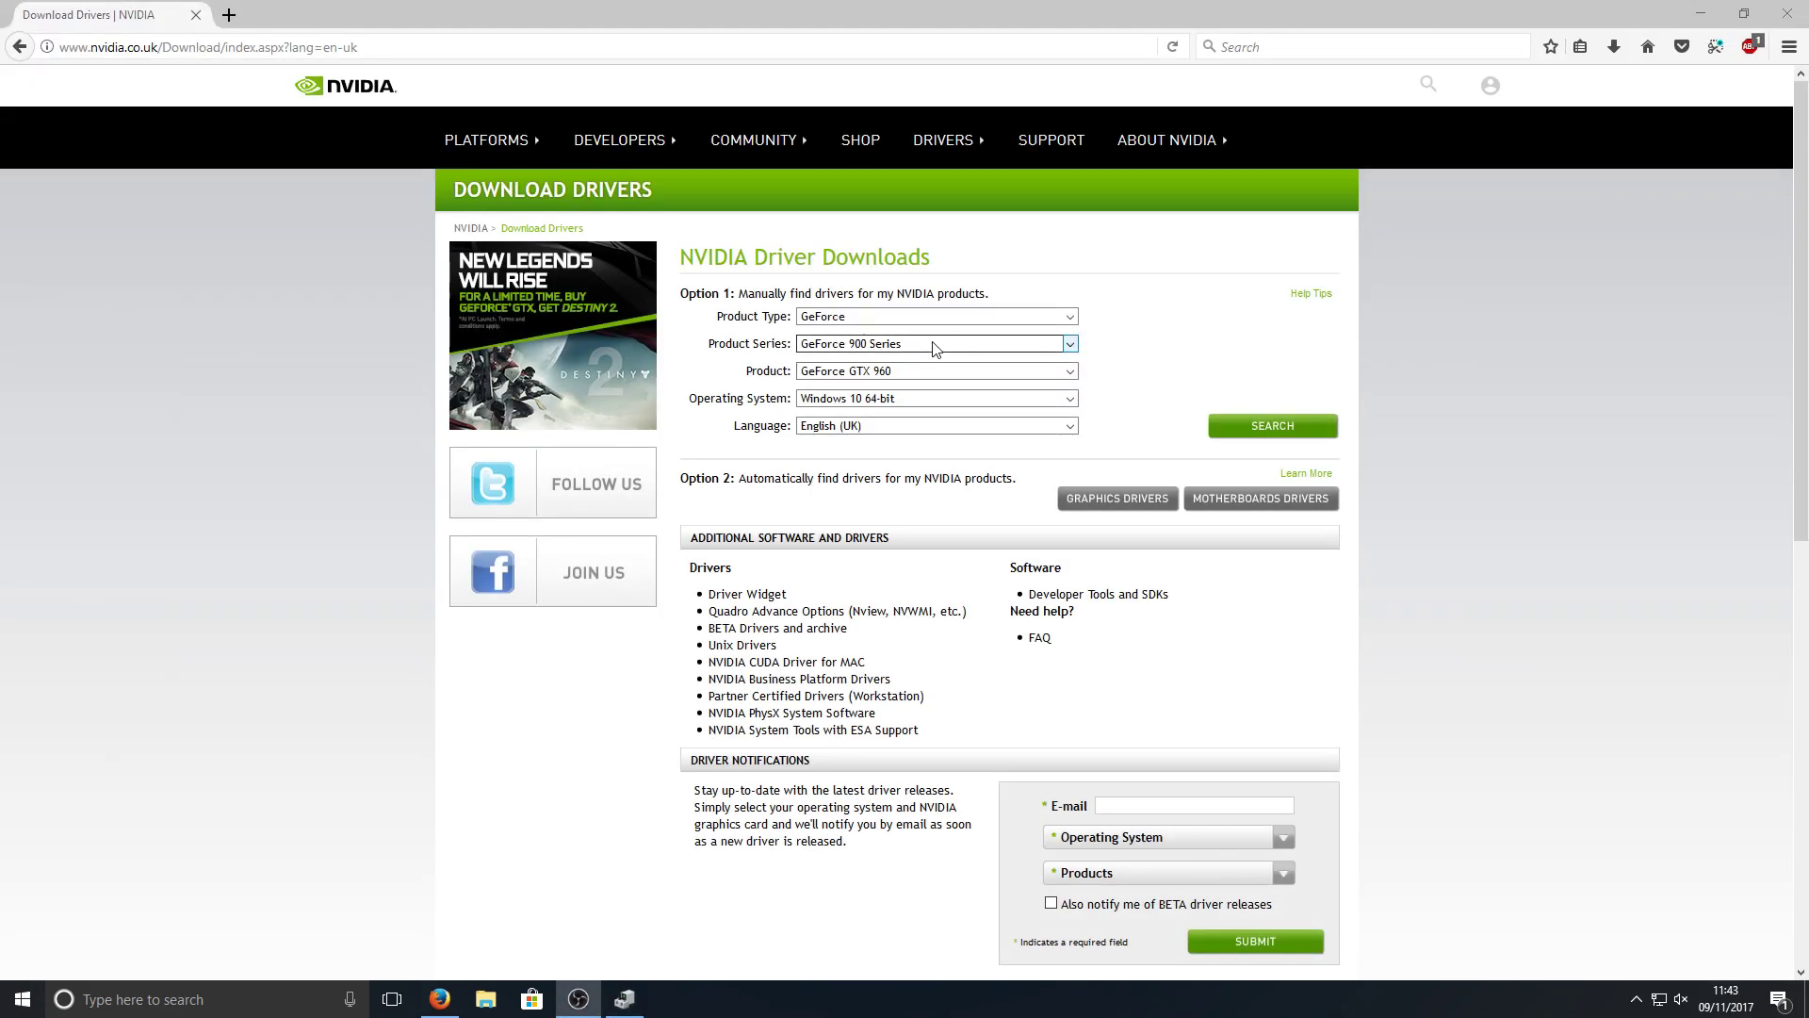
Select GeForce GTX 960 and Windows 10 64-bit, then search for matching drivers
left_click(914, 373)
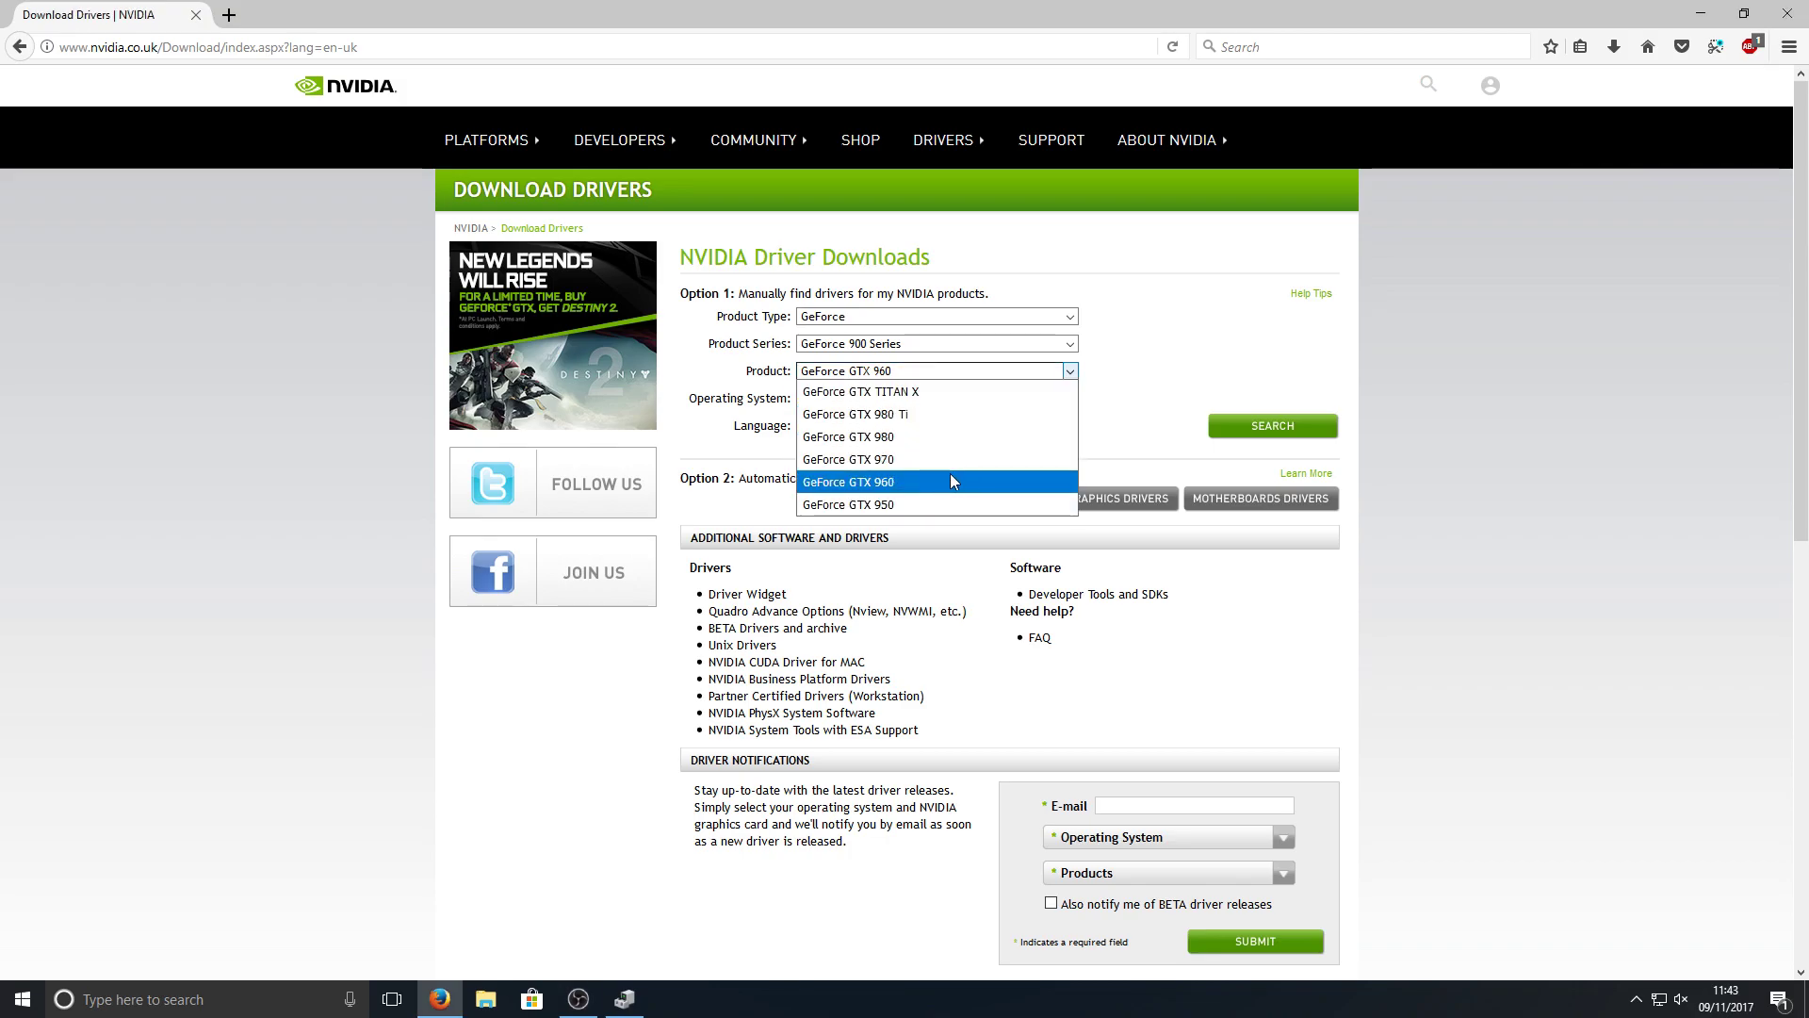
left_click(898, 486)
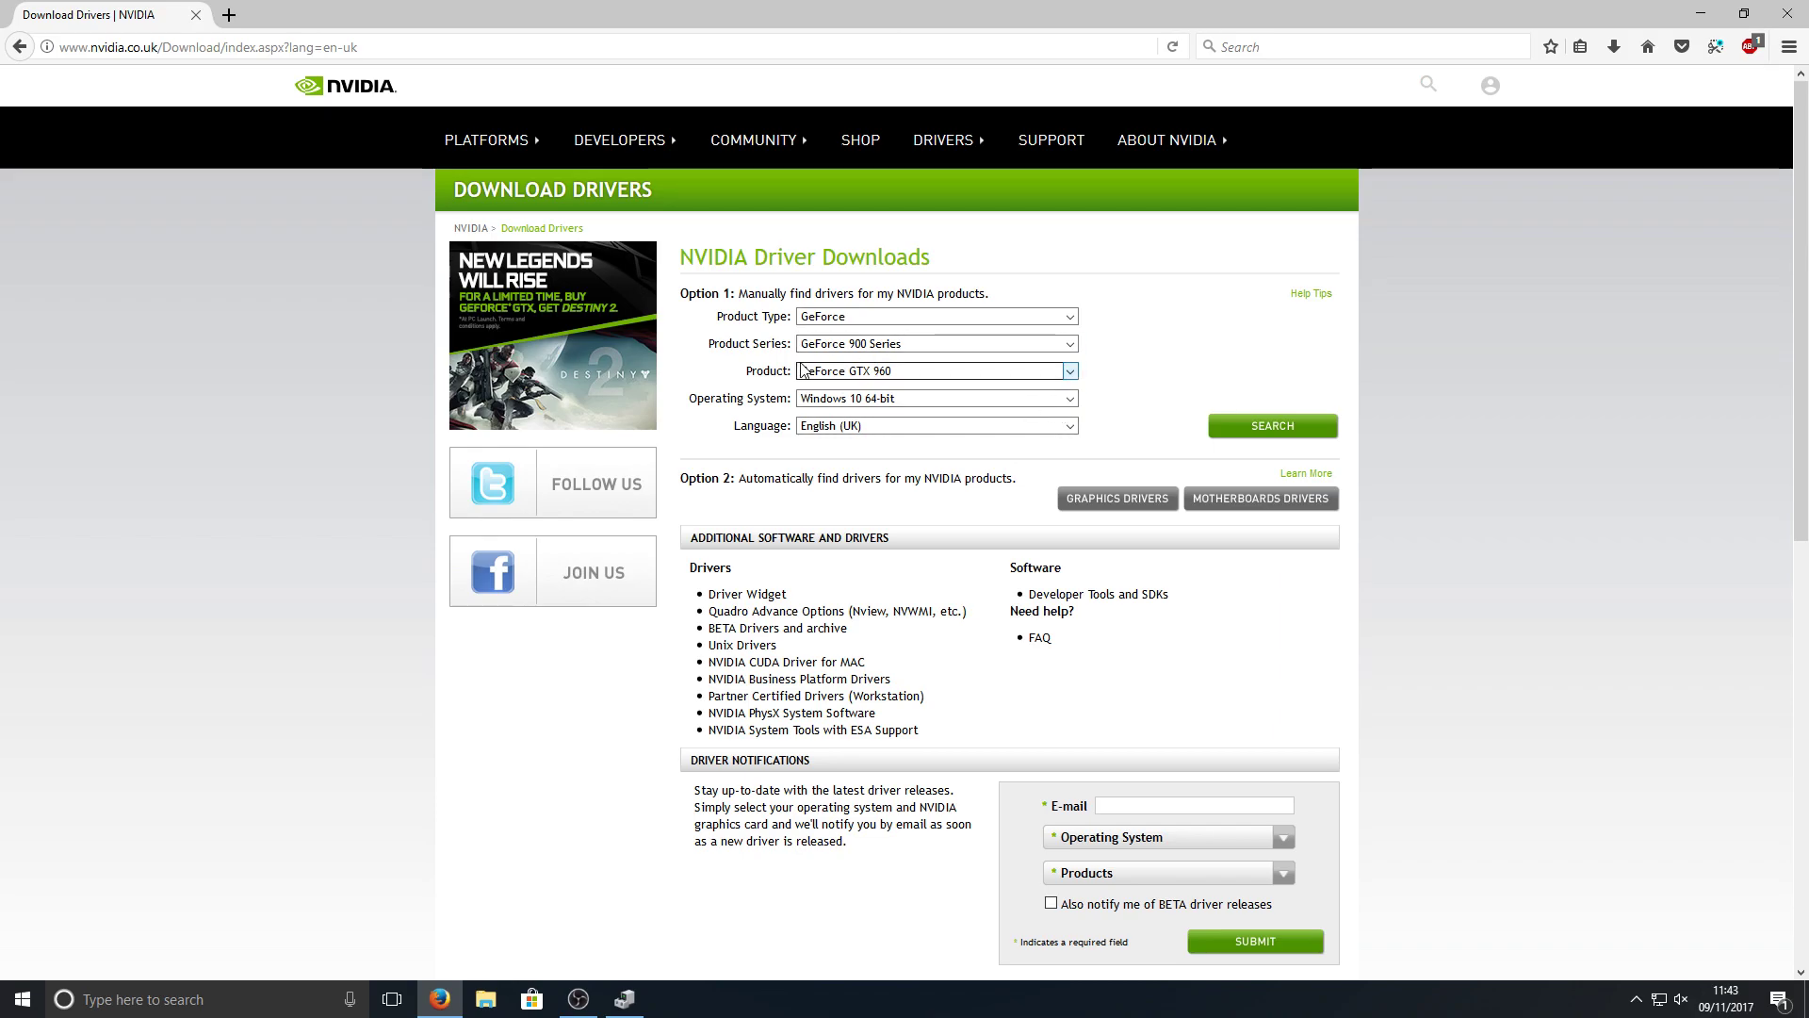
left_click(980, 399)
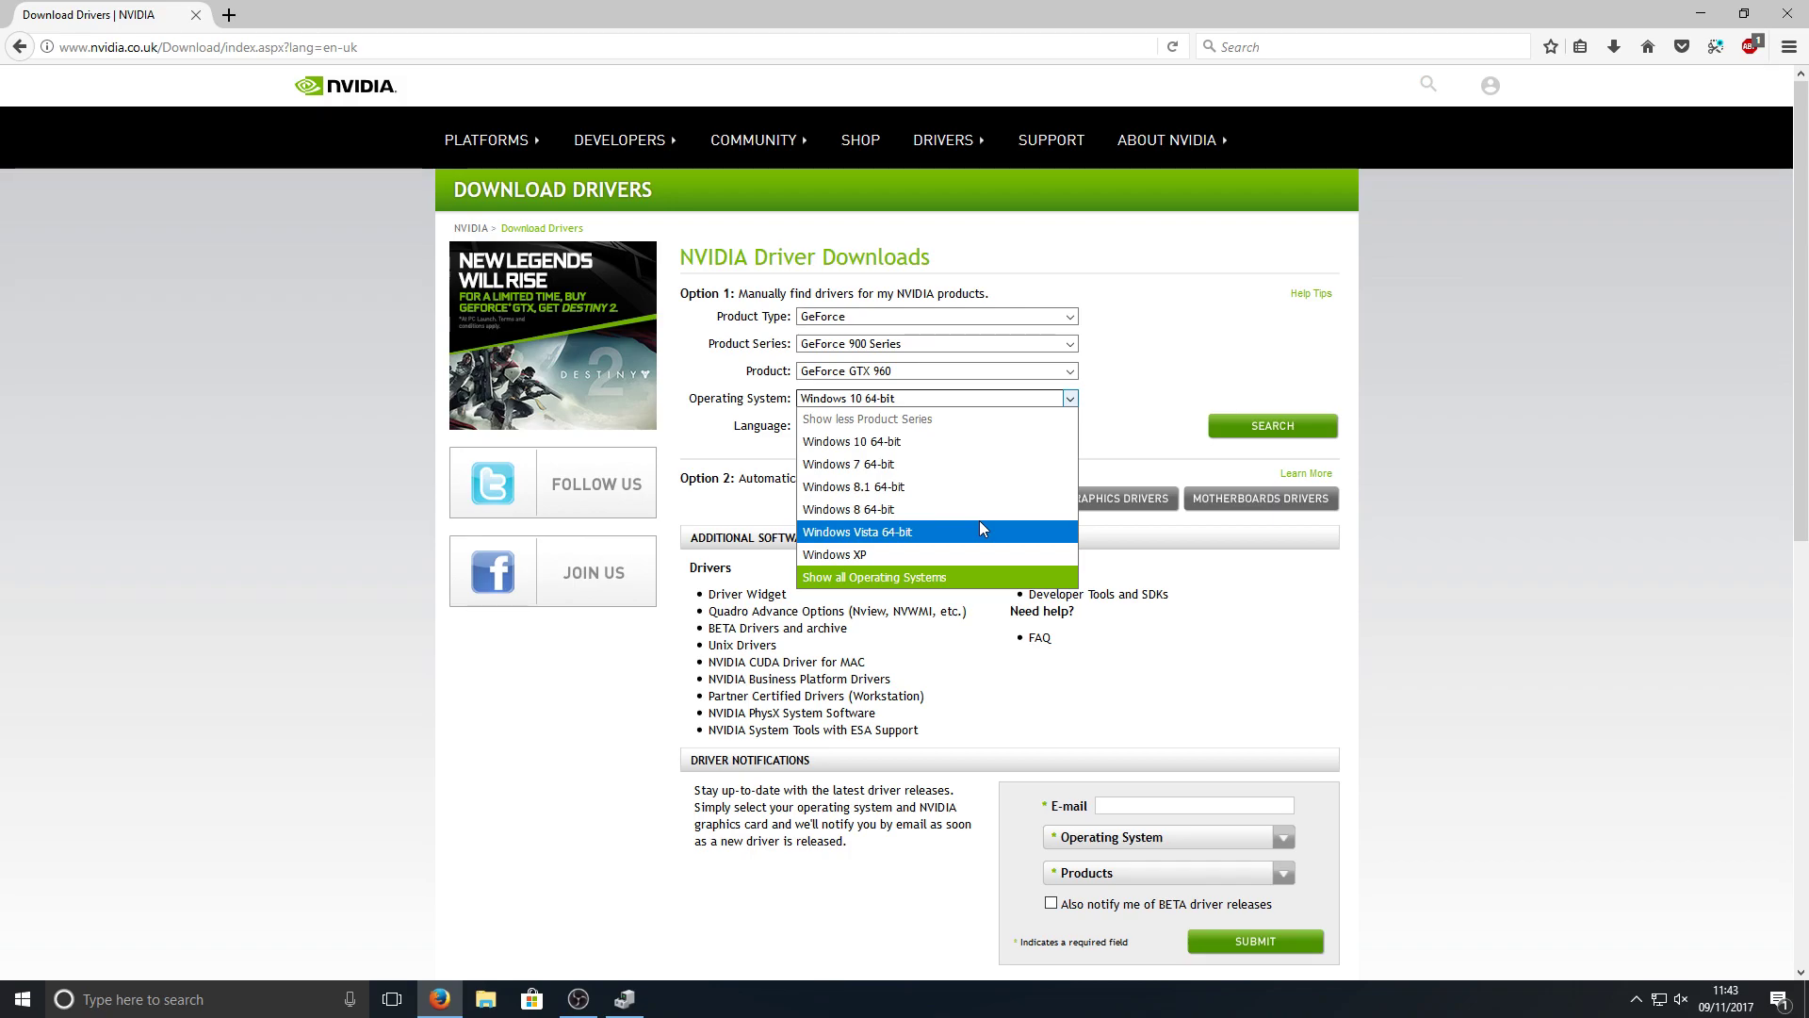
left_click(938, 443)
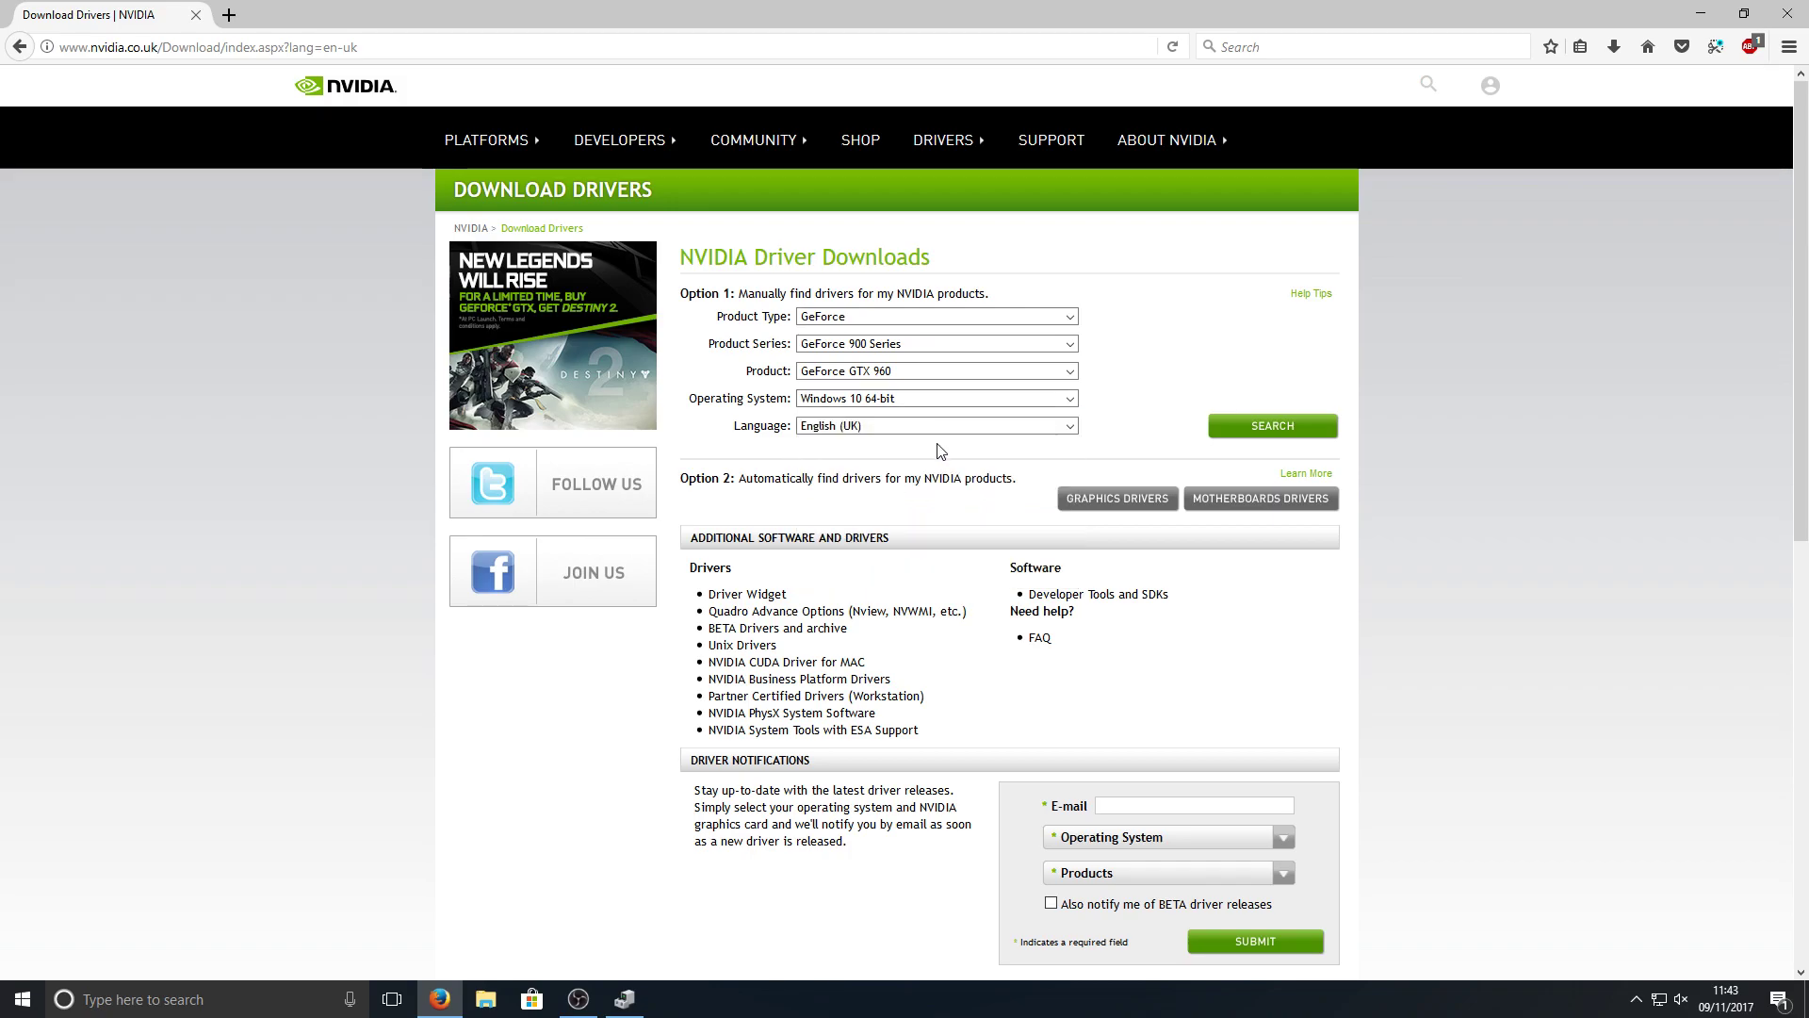
left_click(1272, 428)
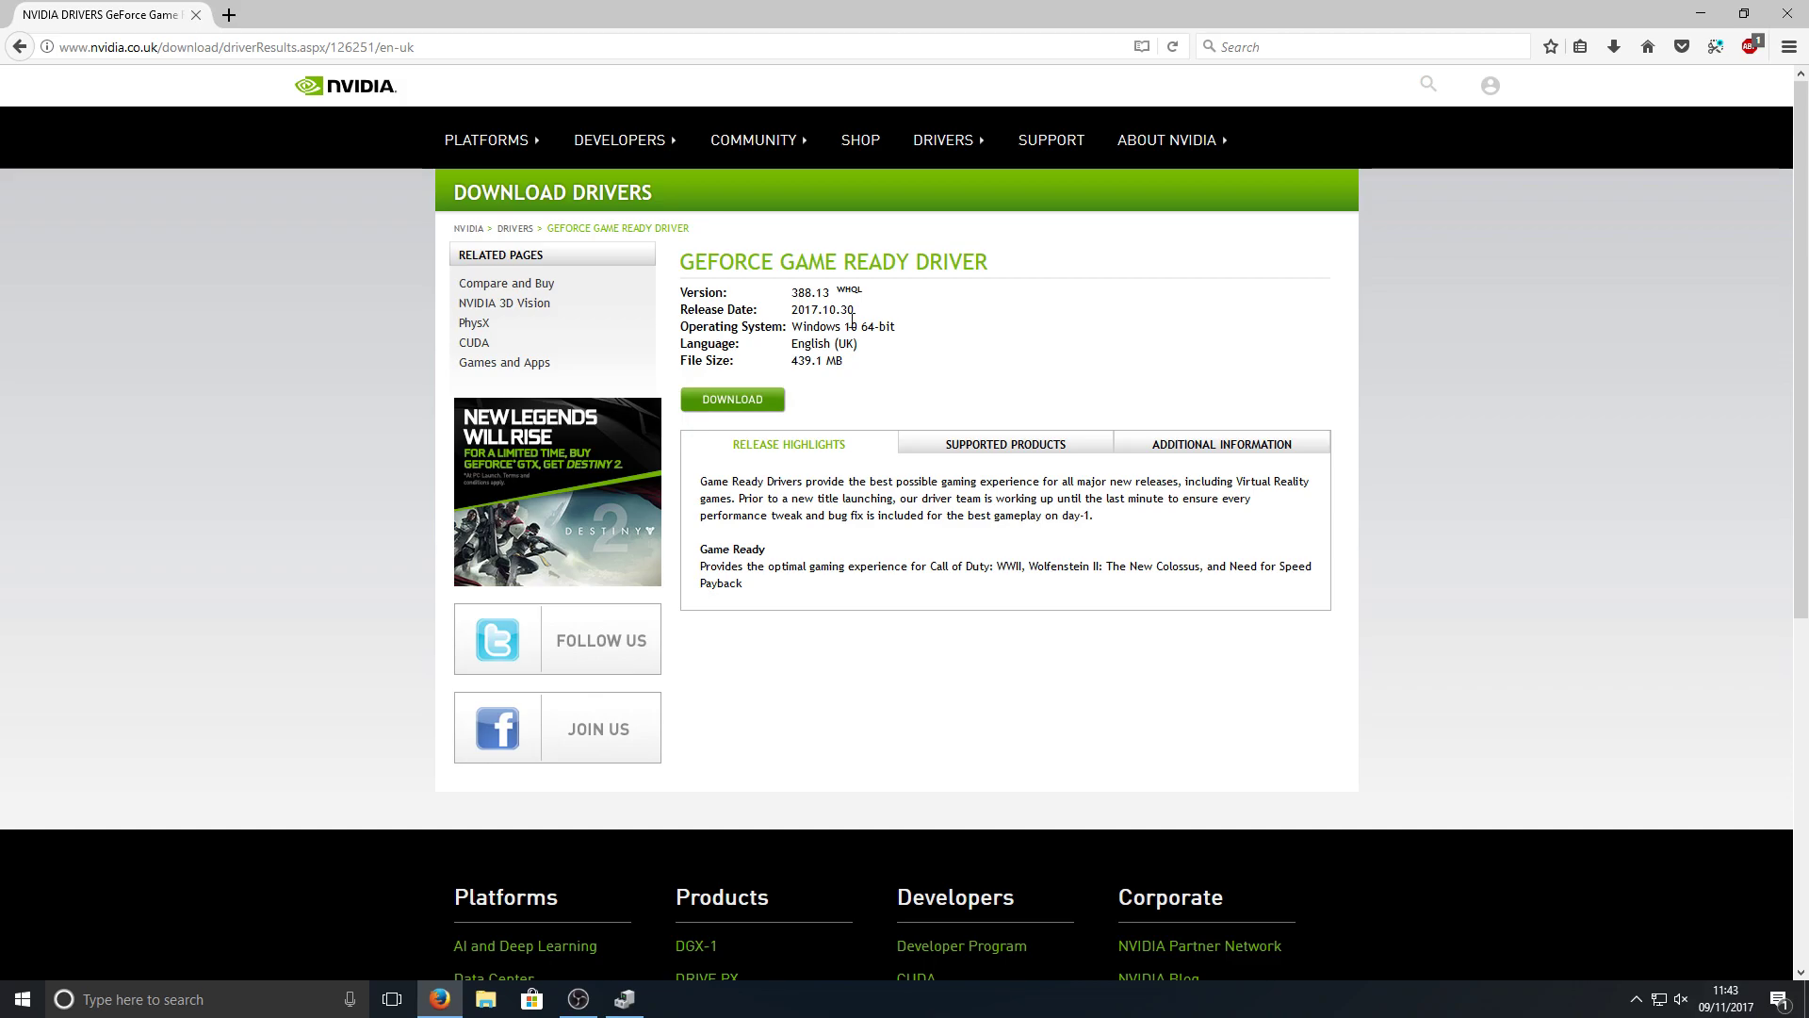
Download and save the 388.13 Game Ready driver installer, then run it from the downloads list
left_click(765, 399)
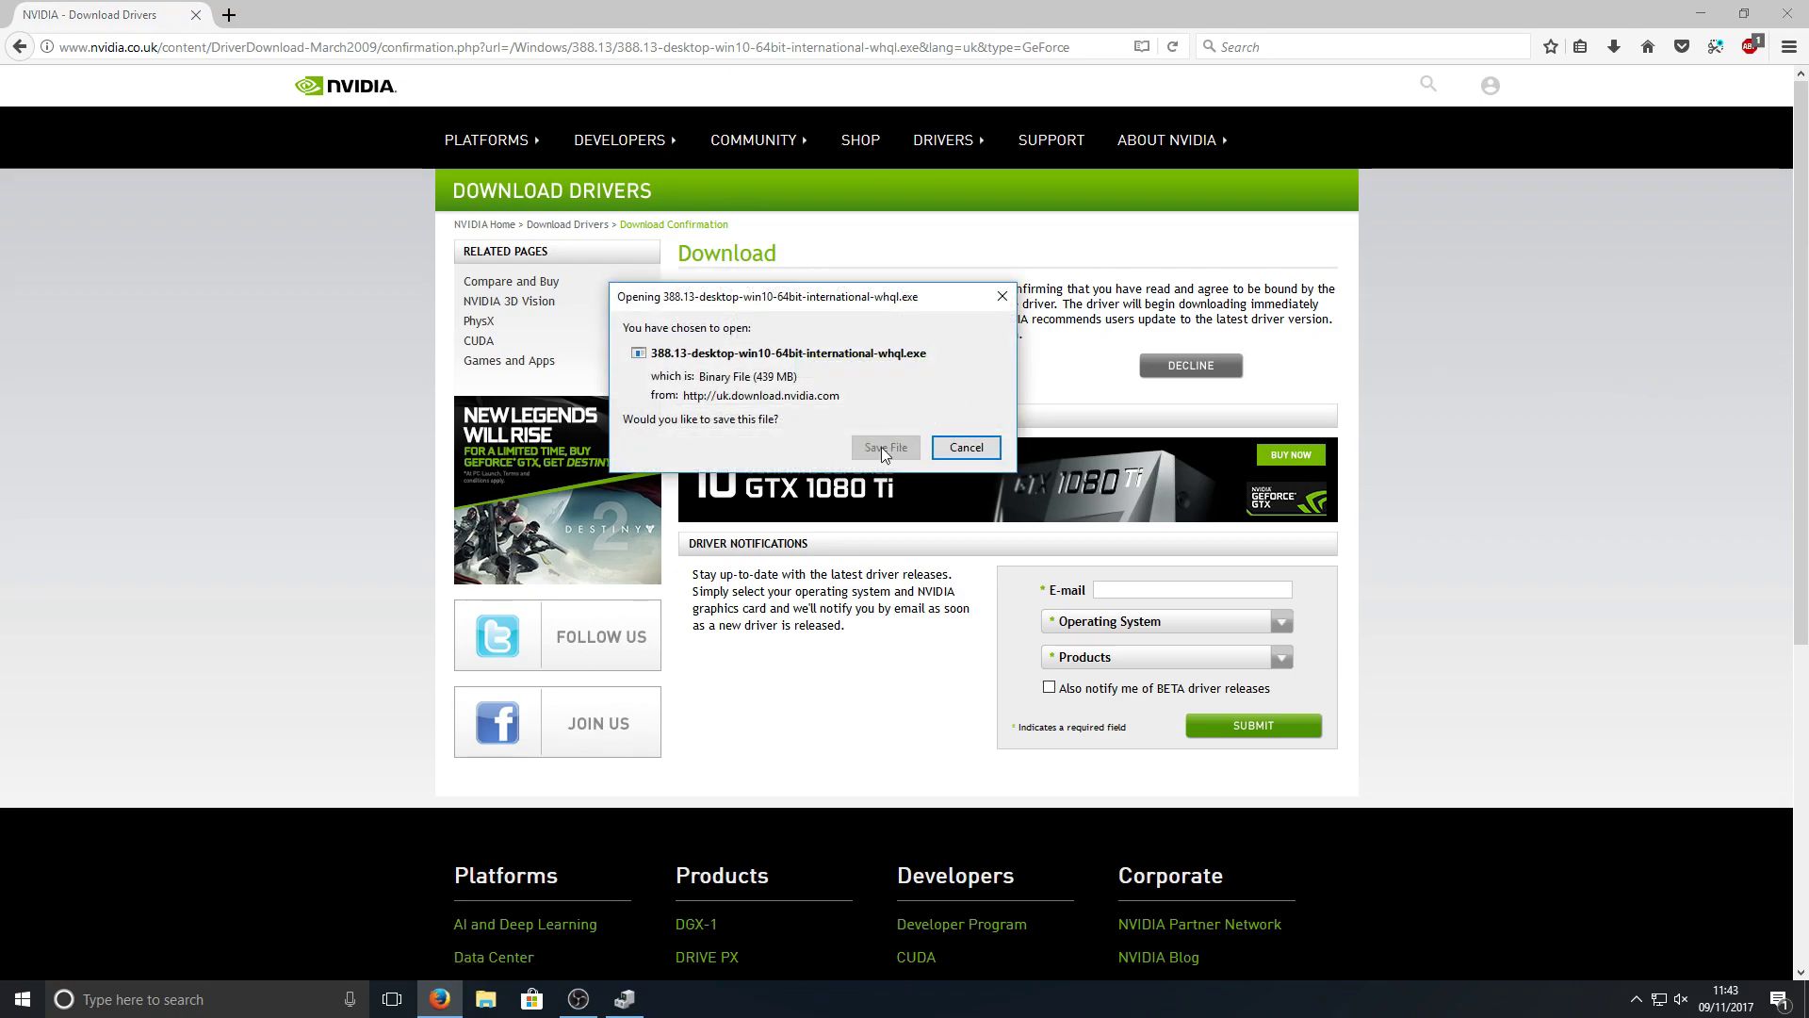
left_click(967, 448)
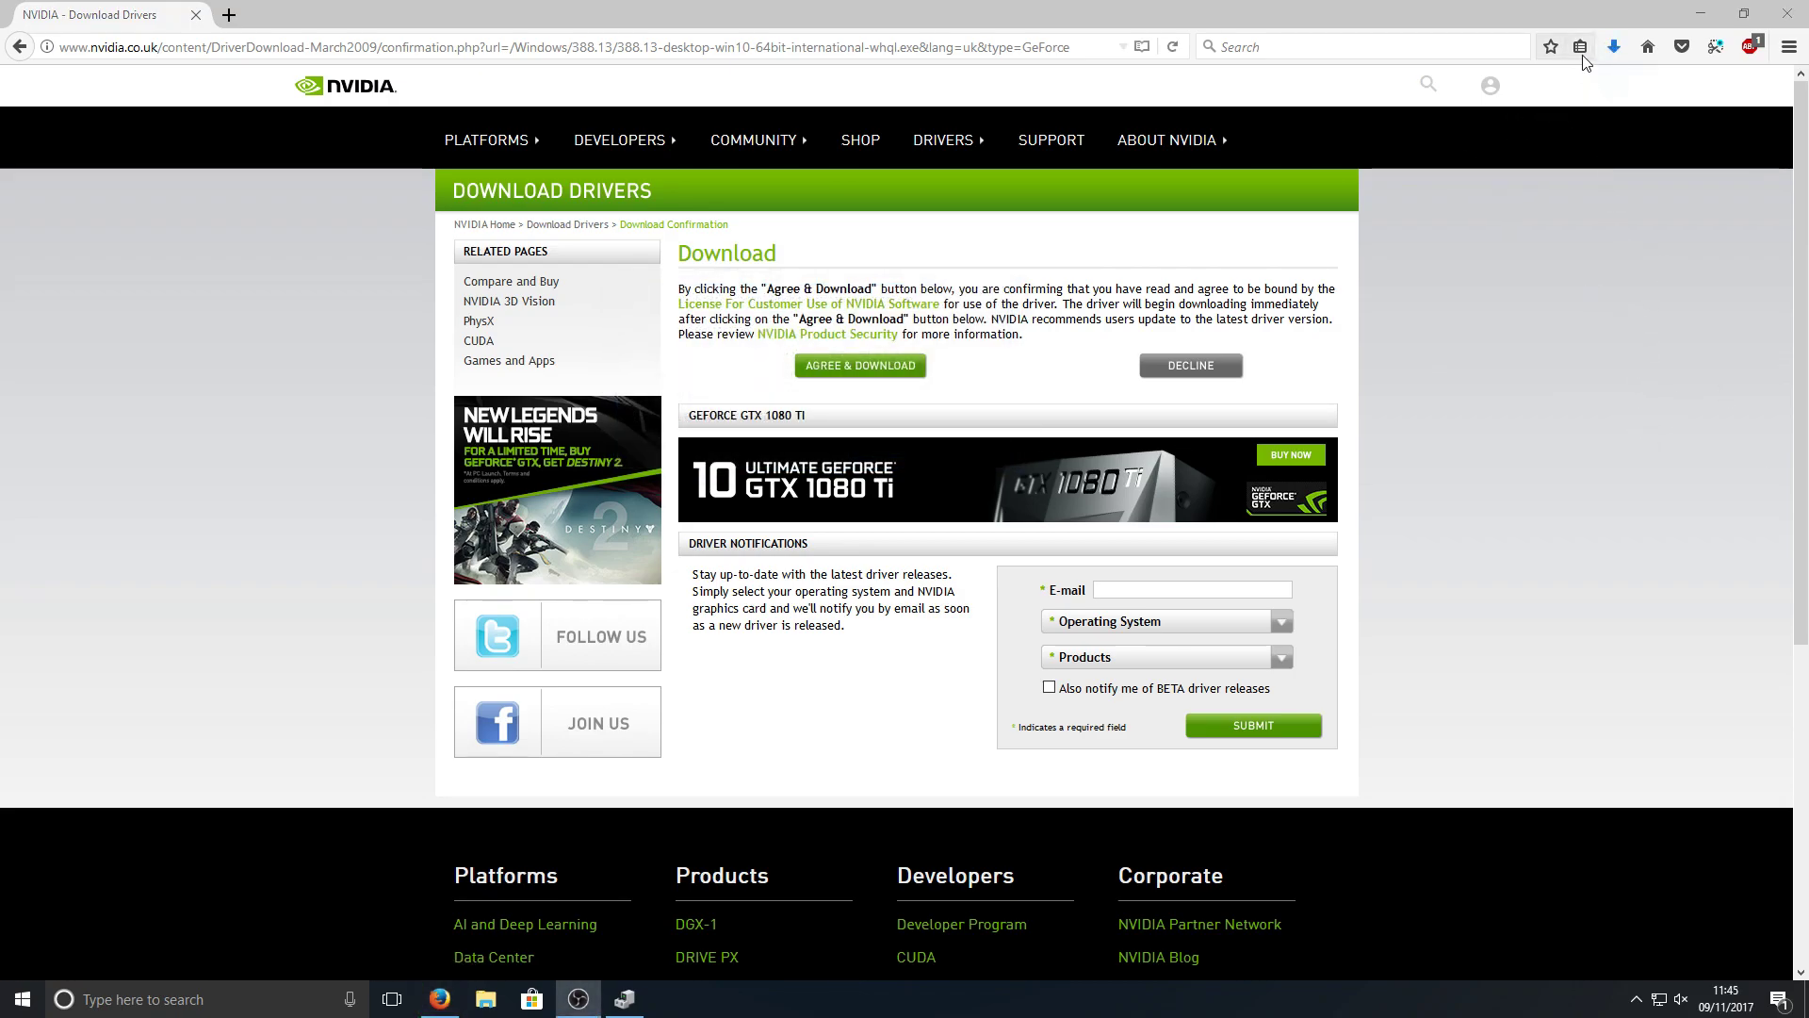
left_click(1613, 46)
left_click(1406, 94)
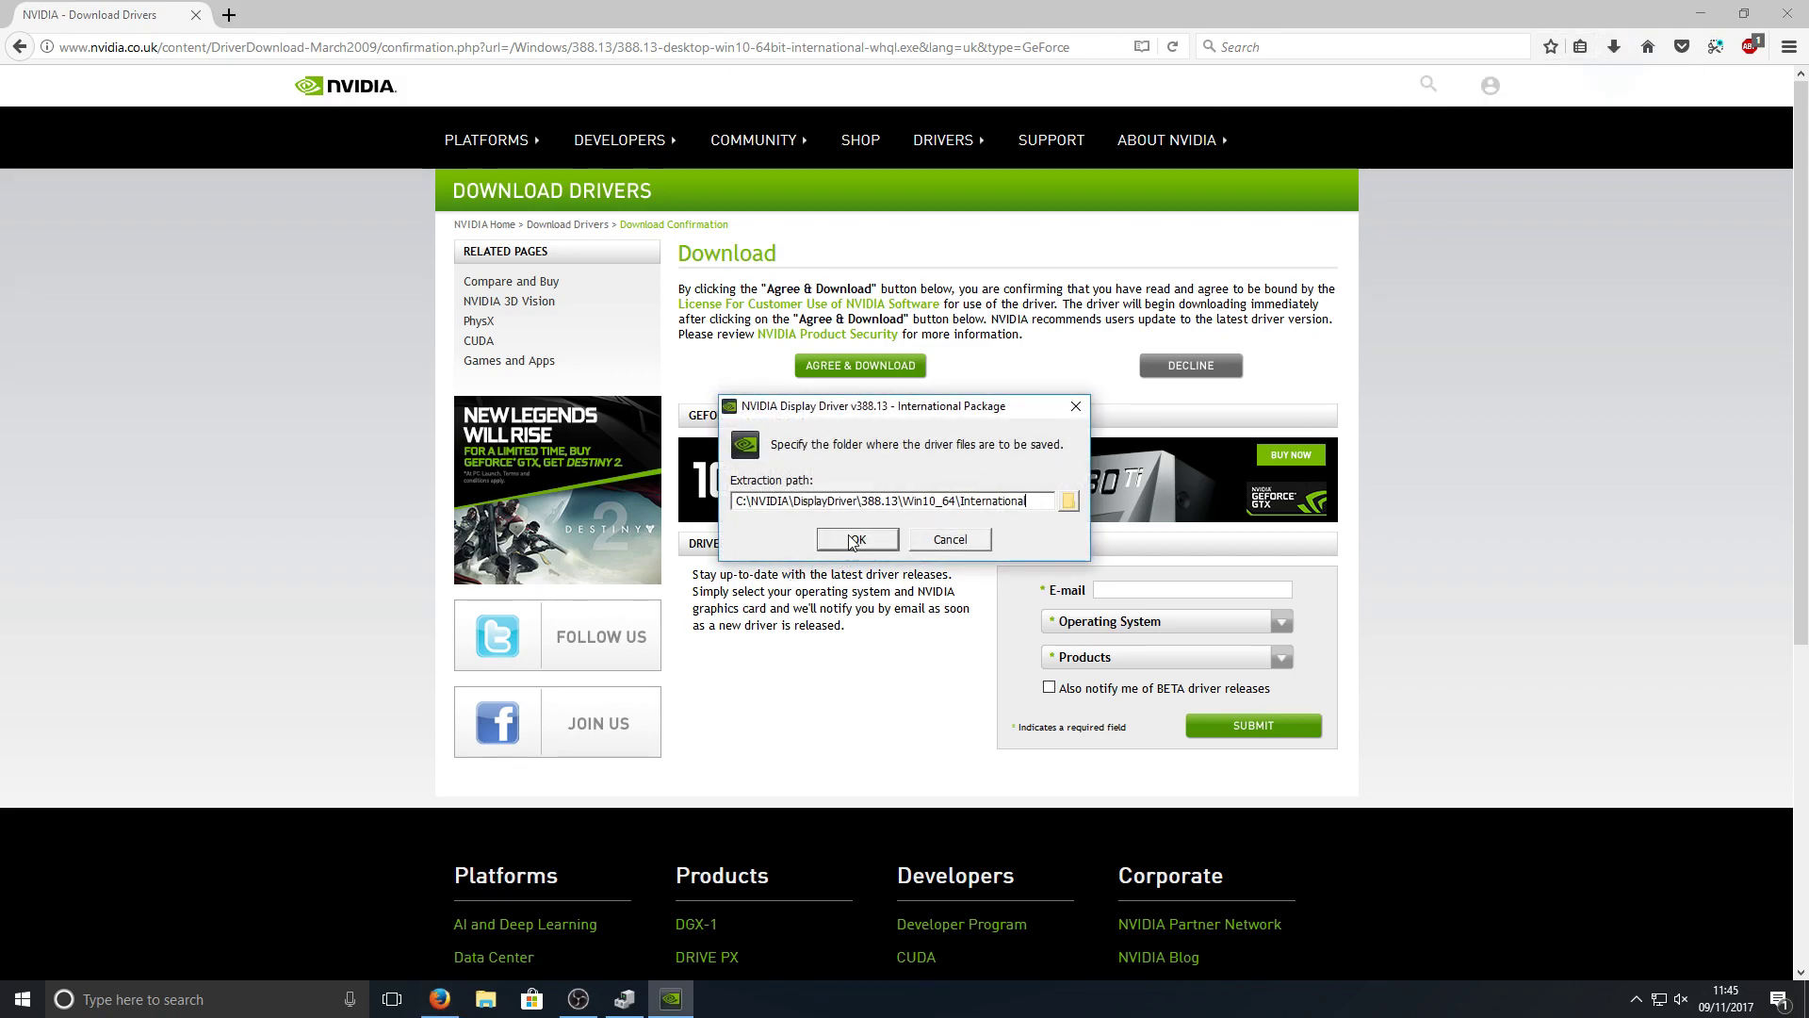
Extract to the default folder, accept the licence, and choose Custom (Advanced) installation
left_click(858, 538)
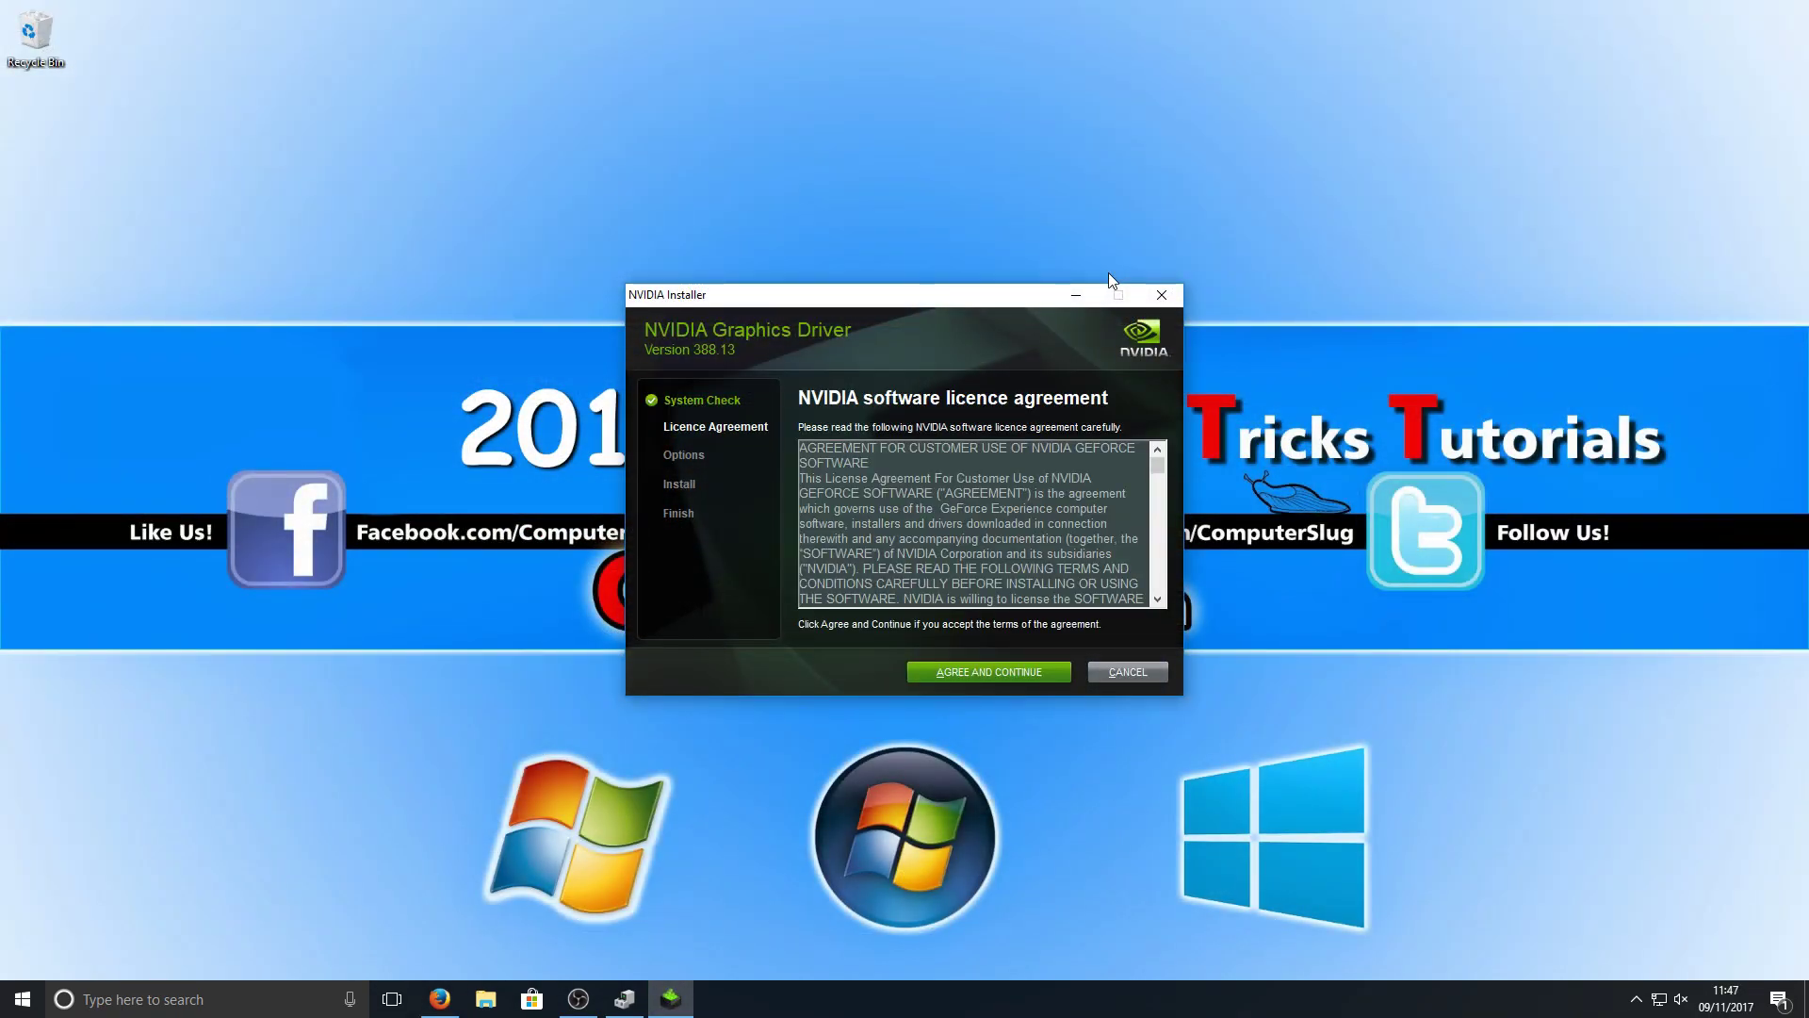
left_click(1010, 671)
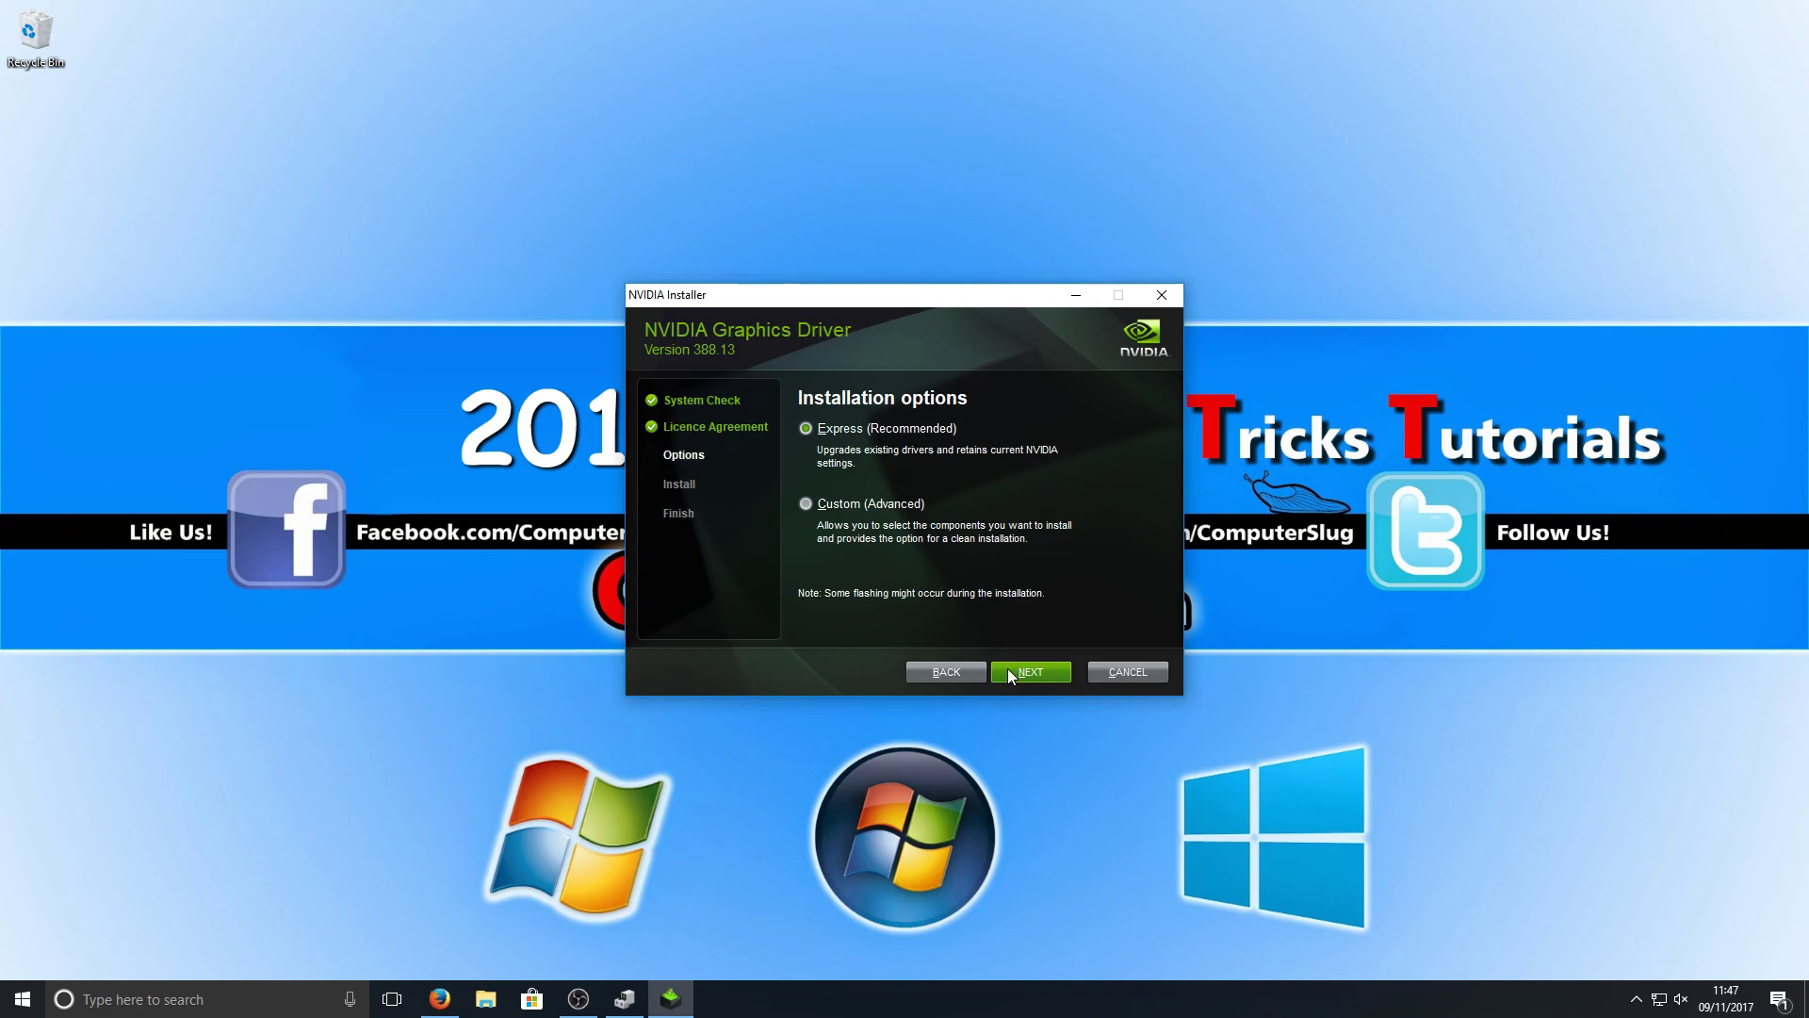
left_click(861, 500)
left_click(1044, 673)
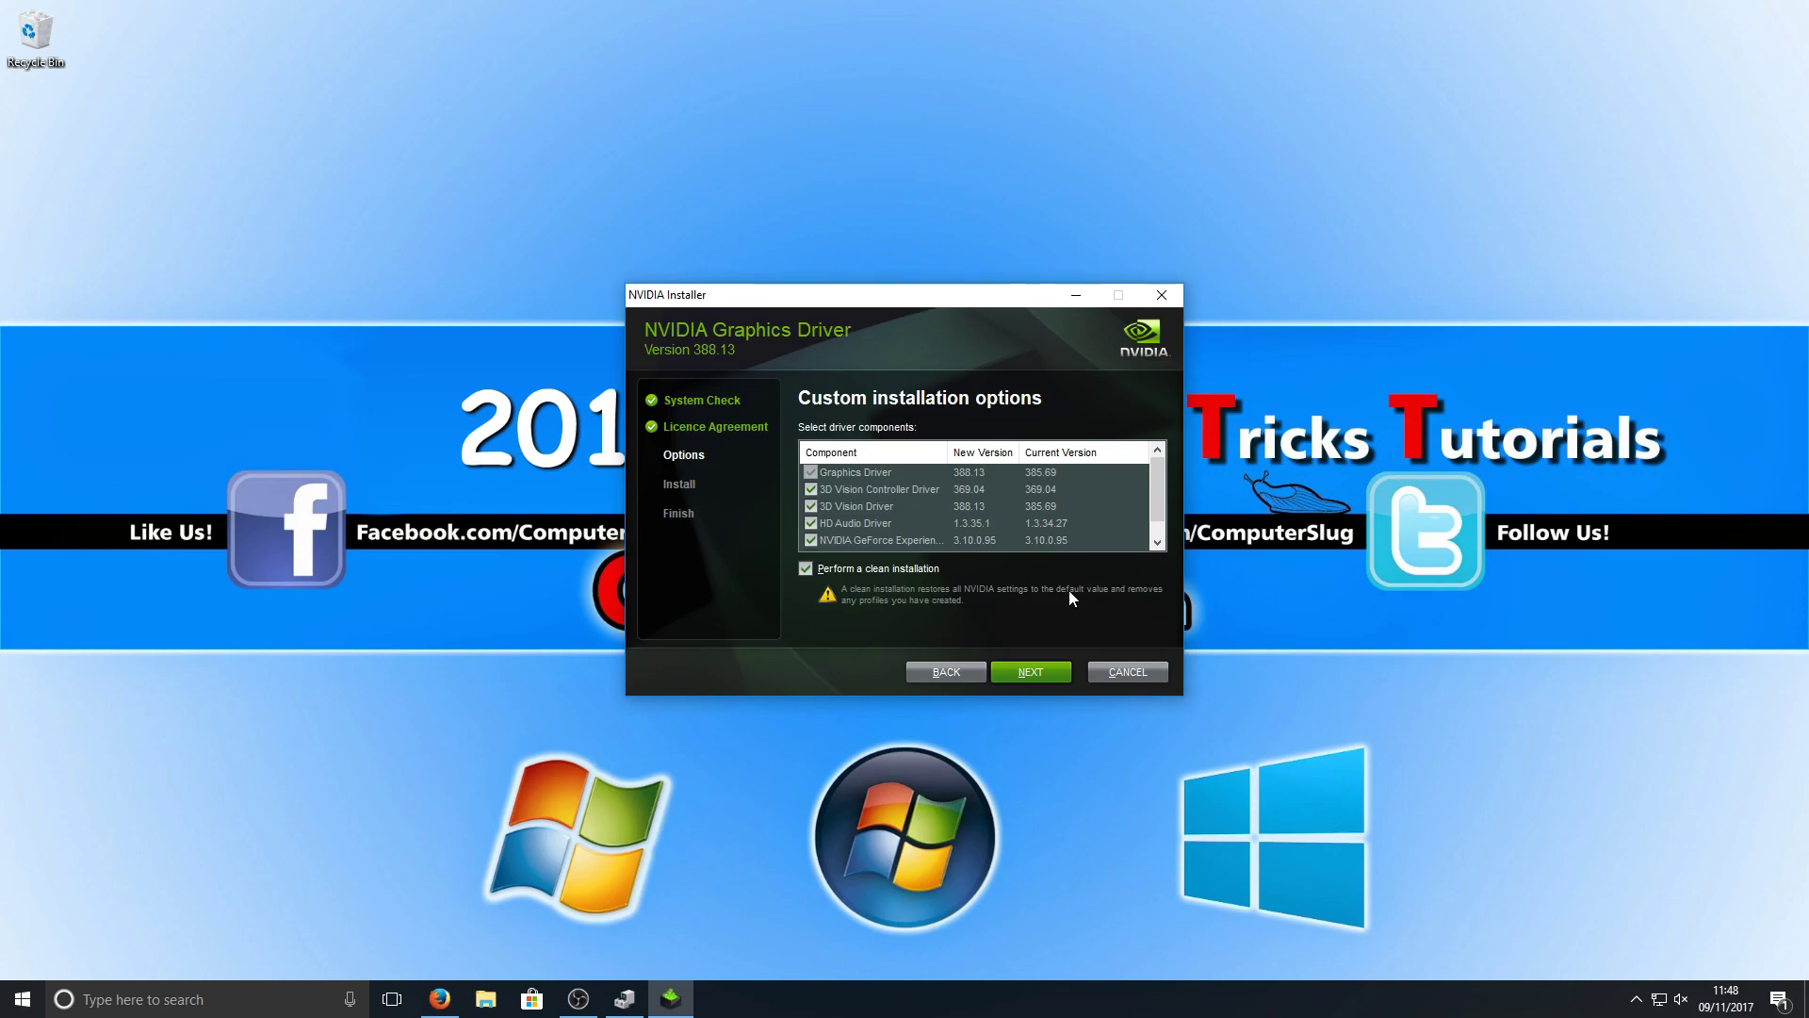
Untick the 3D Vision Controller, 3D Vision and HD Audio driver components
left_click(813, 489)
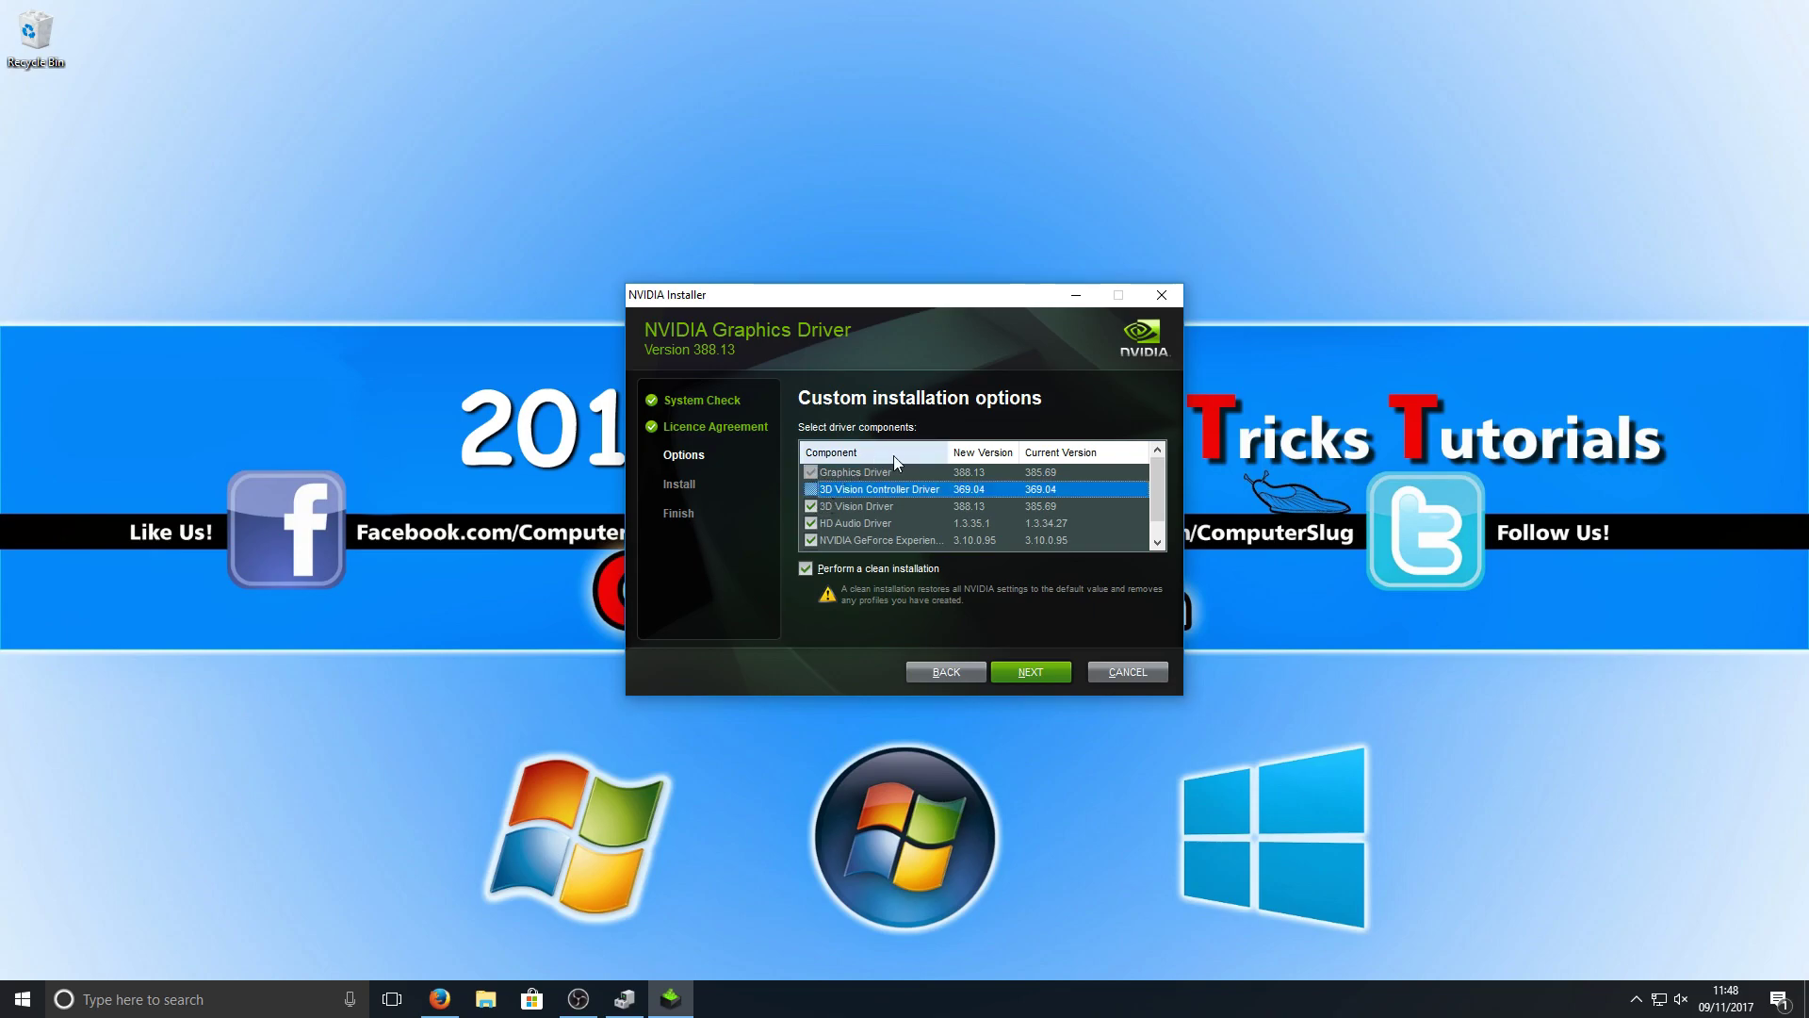
left_click(811, 489)
left_click(813, 490)
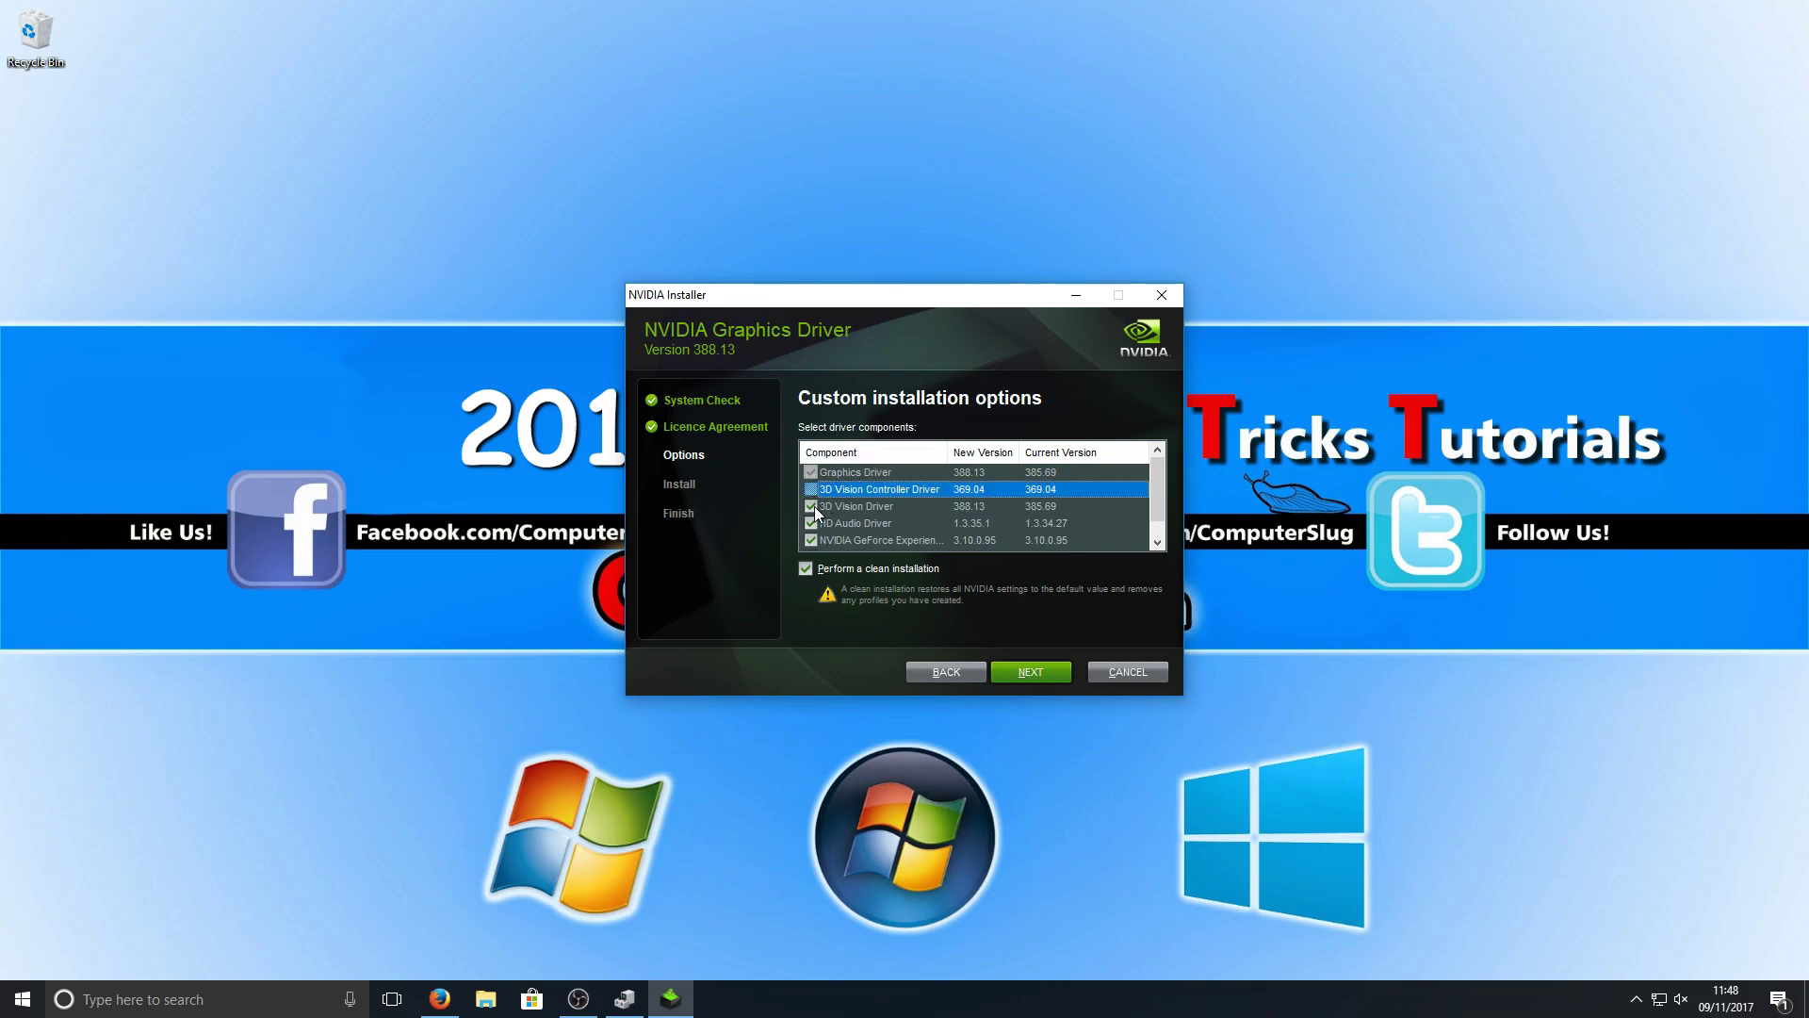
left_click(811, 506)
left_click(811, 523)
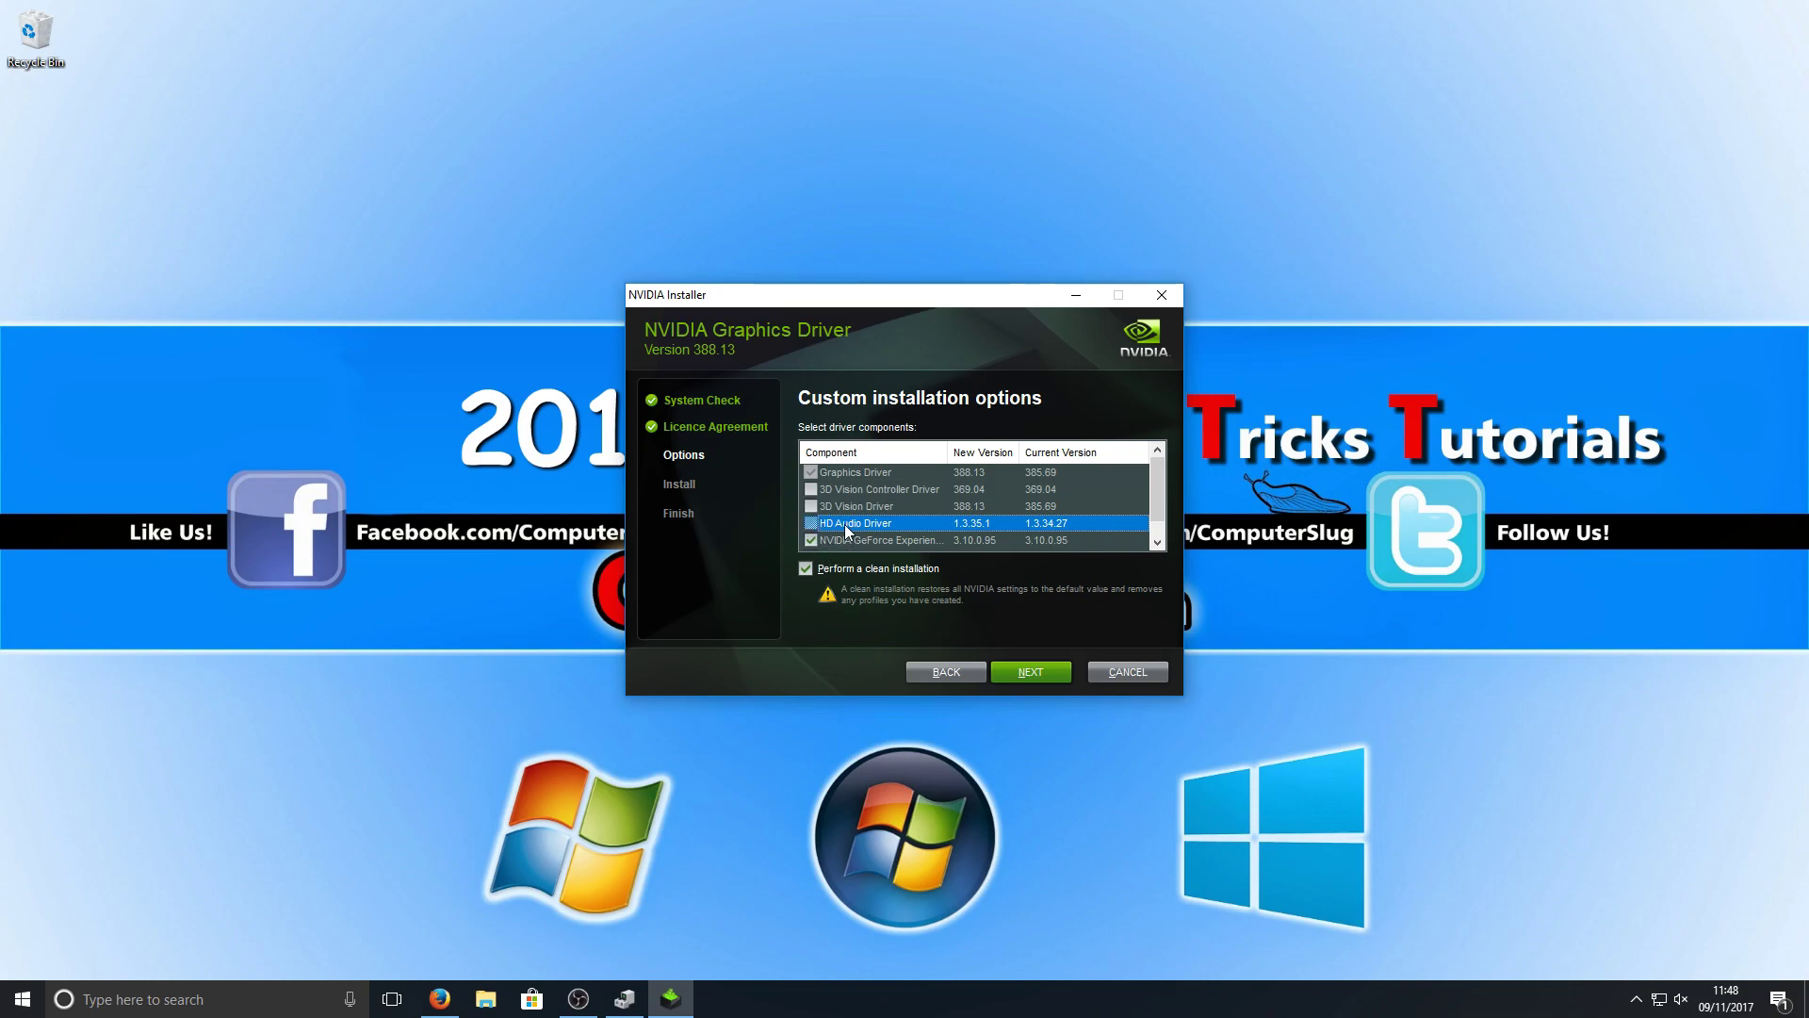
scroll(861, 514, "down", 1)
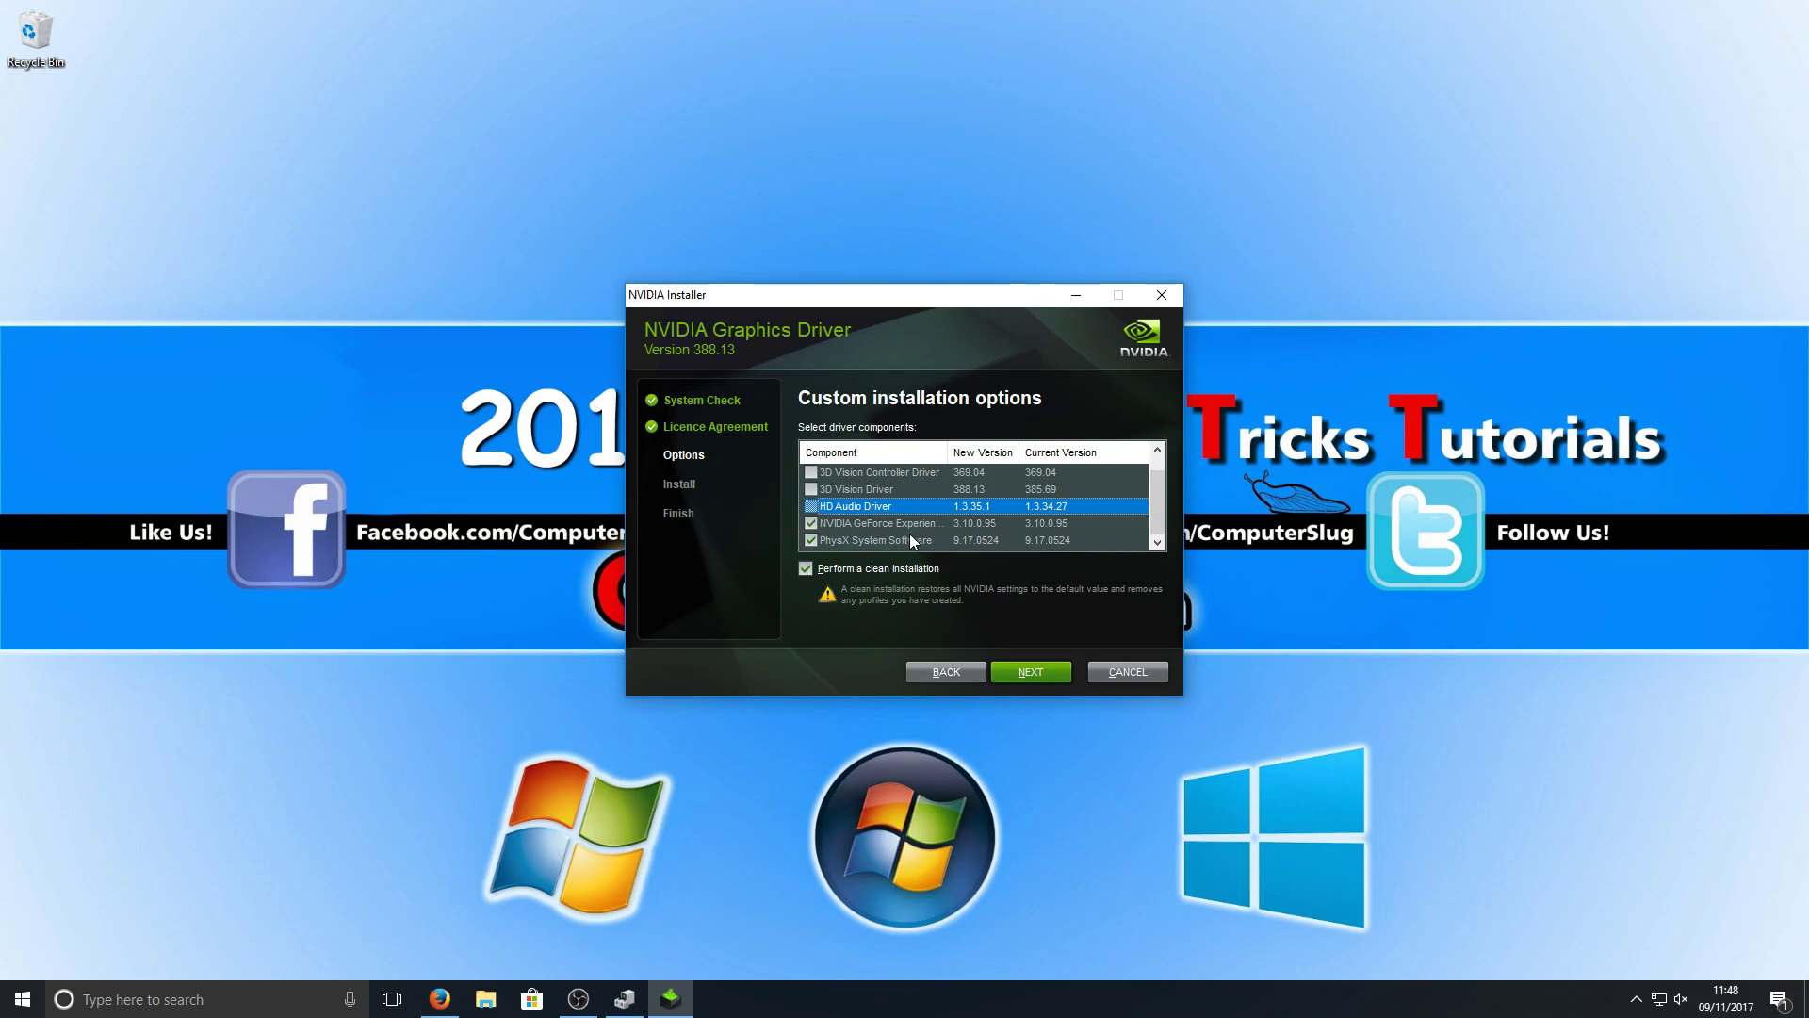
Re-tick PhysX, GeForce Experience, HD Audio and both 3D Vision components; turn off clean installation
left_click(806, 541)
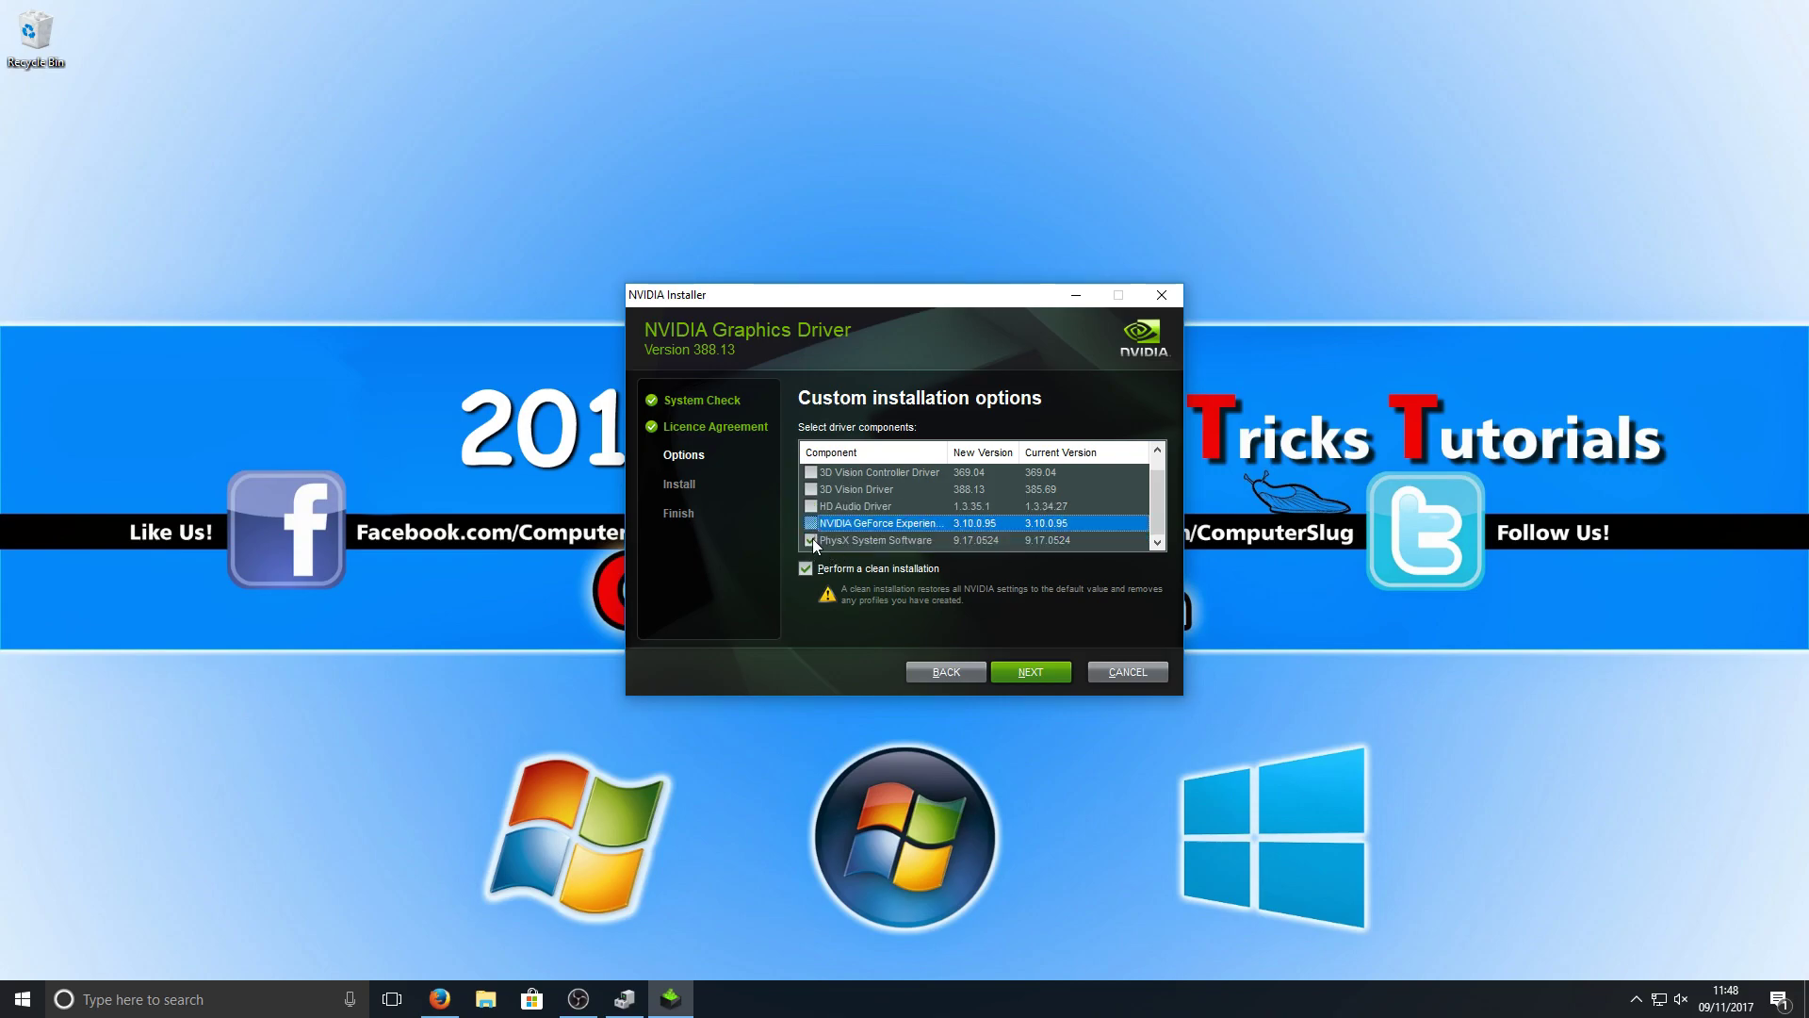
left_click(811, 540)
left_click(811, 540)
left_click(811, 523)
left_click(811, 506)
left_click(811, 489)
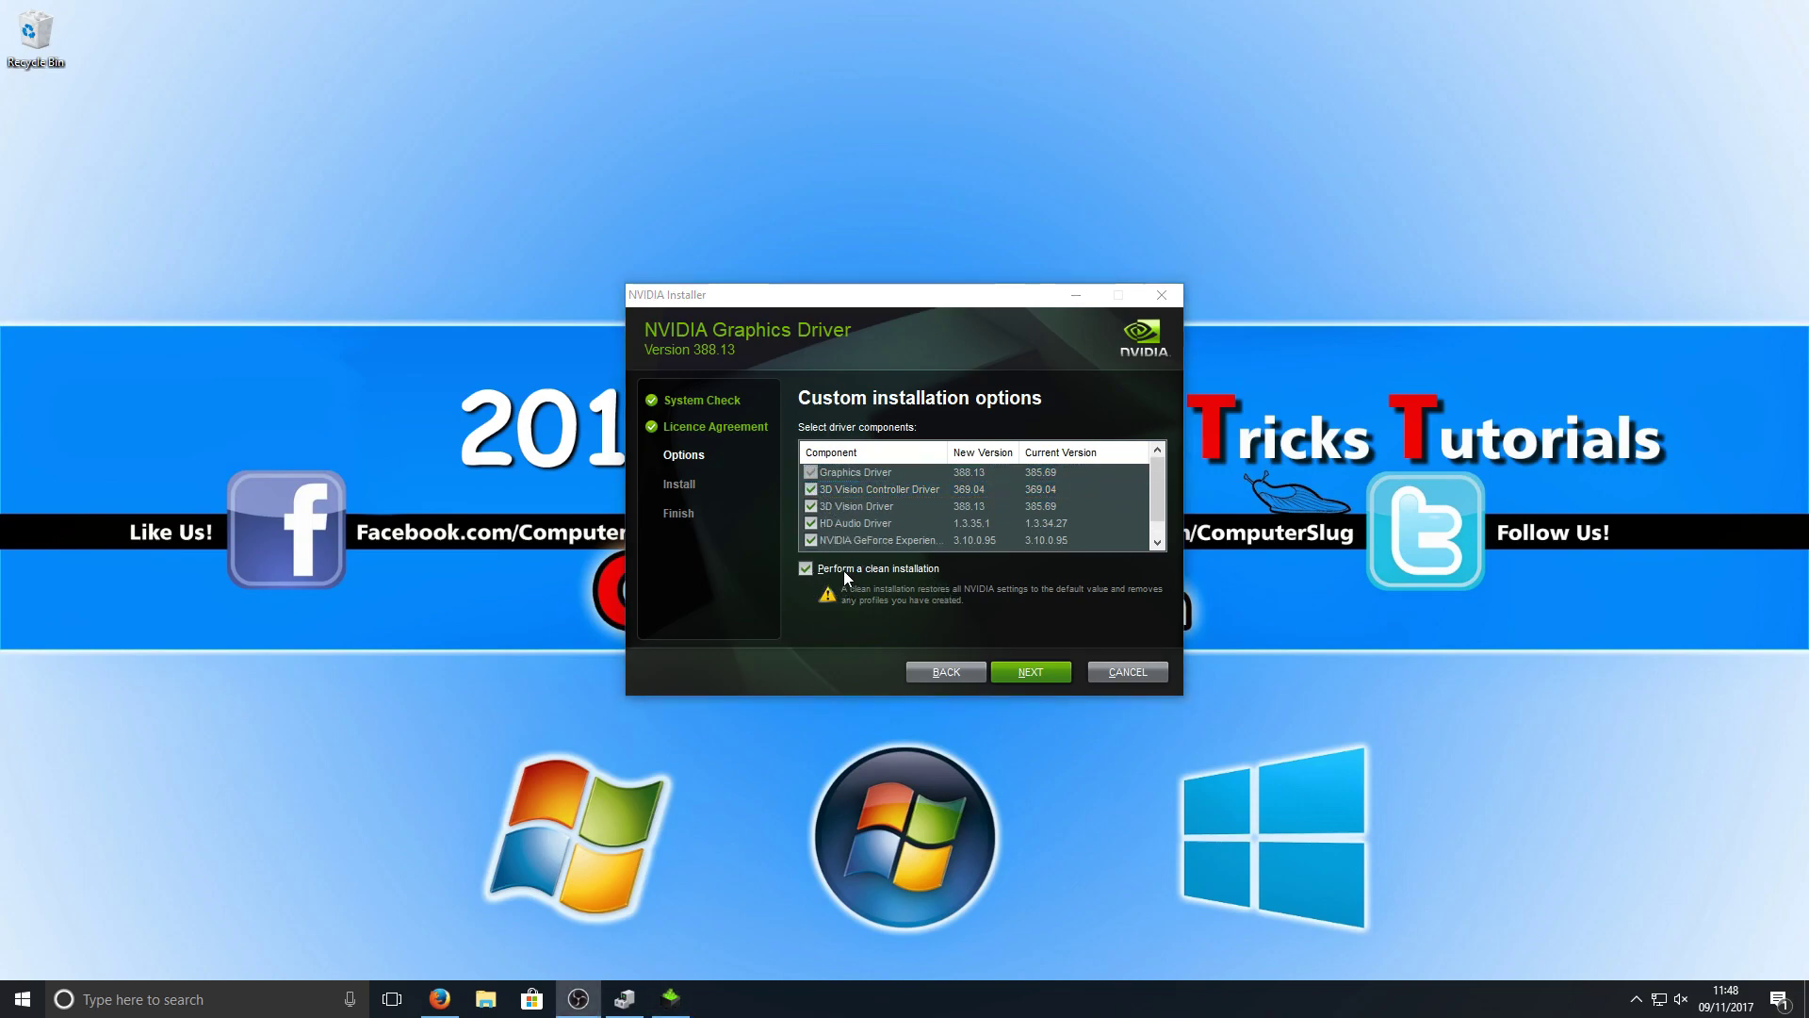
left_click(805, 568)
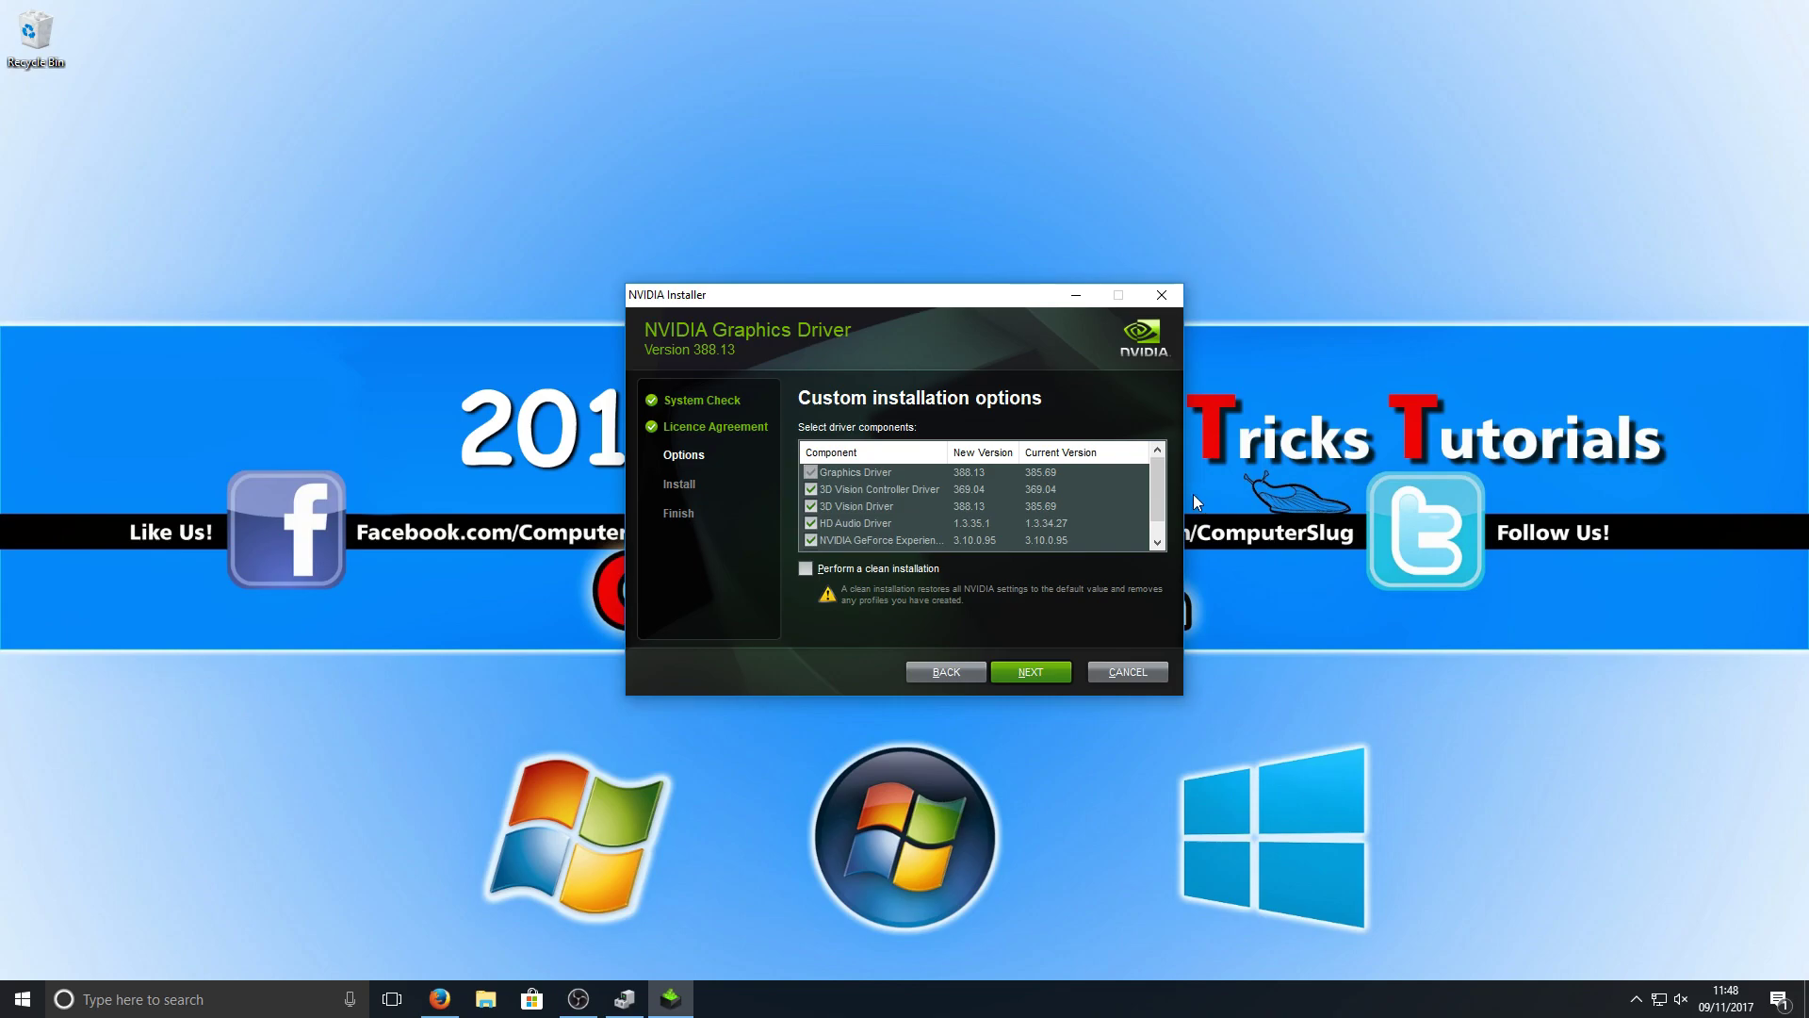
mouse_move(1159, 487)
left_mouse_down()
mouse_move(1160, 513)
mouse_move(1163, 471)
left_mouse_up()
Start installing the selected driver 388.13 components and let the installer finish
left_click(1035, 680)
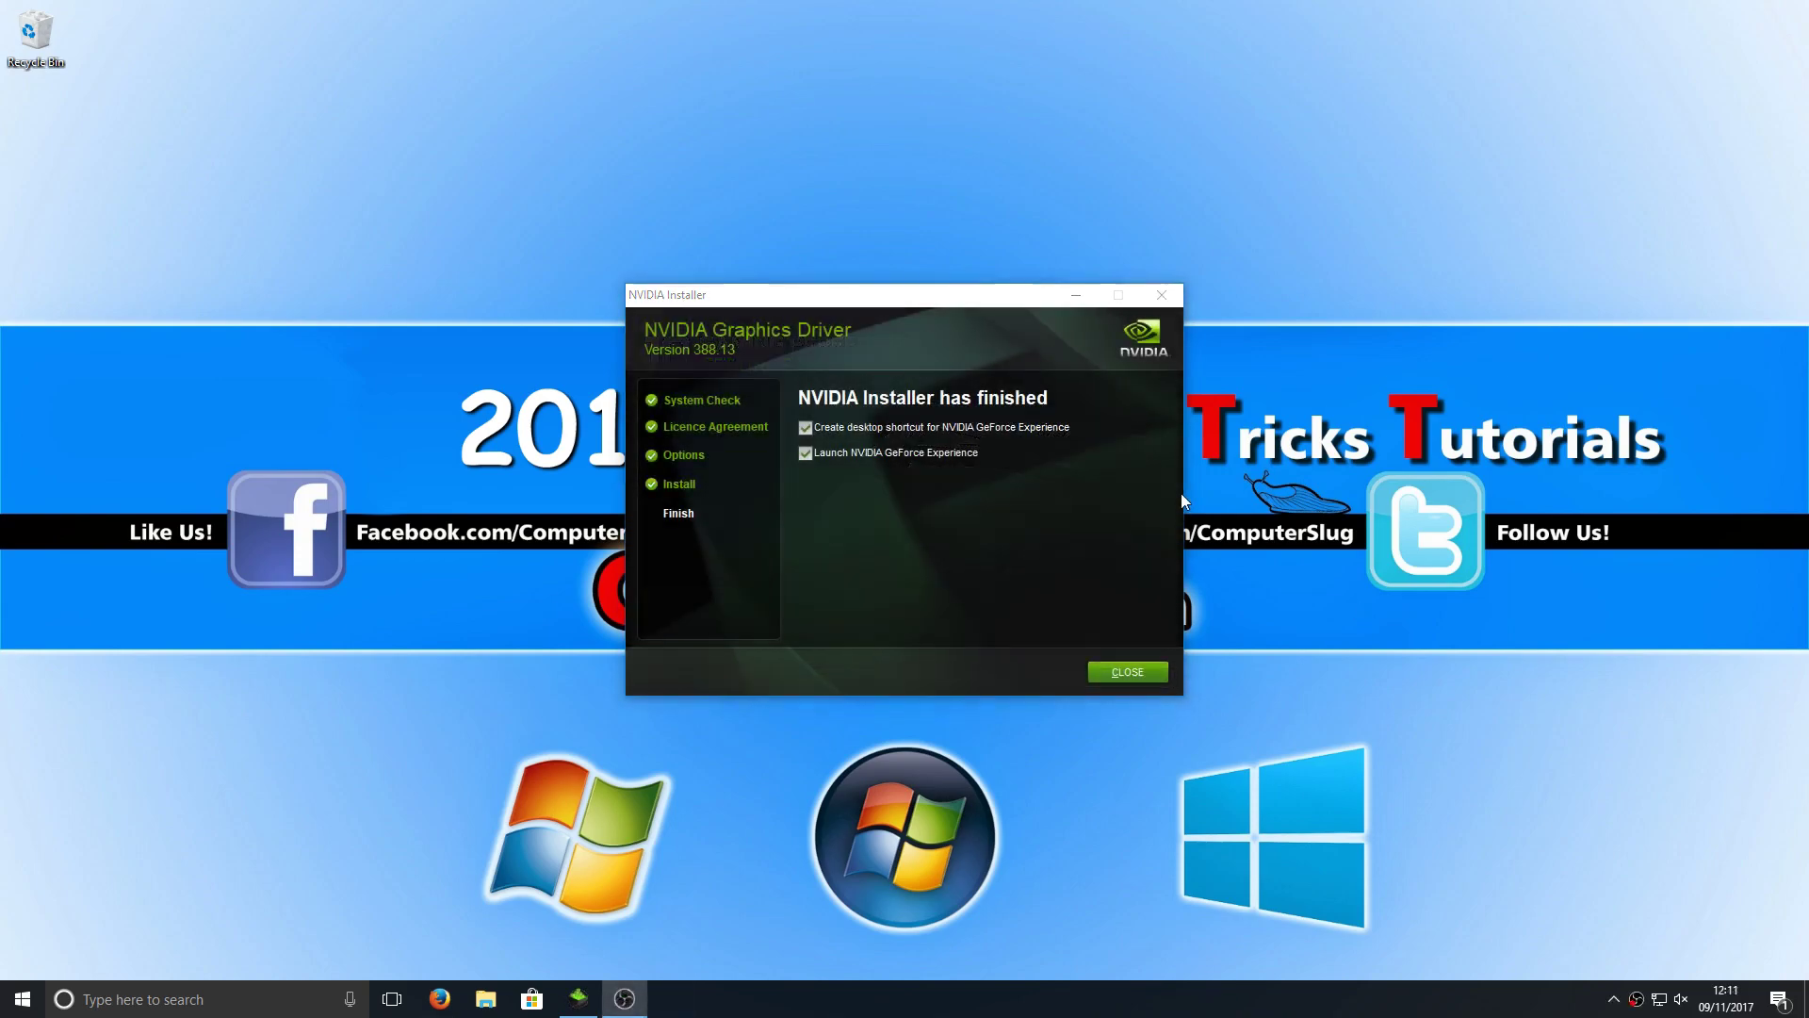